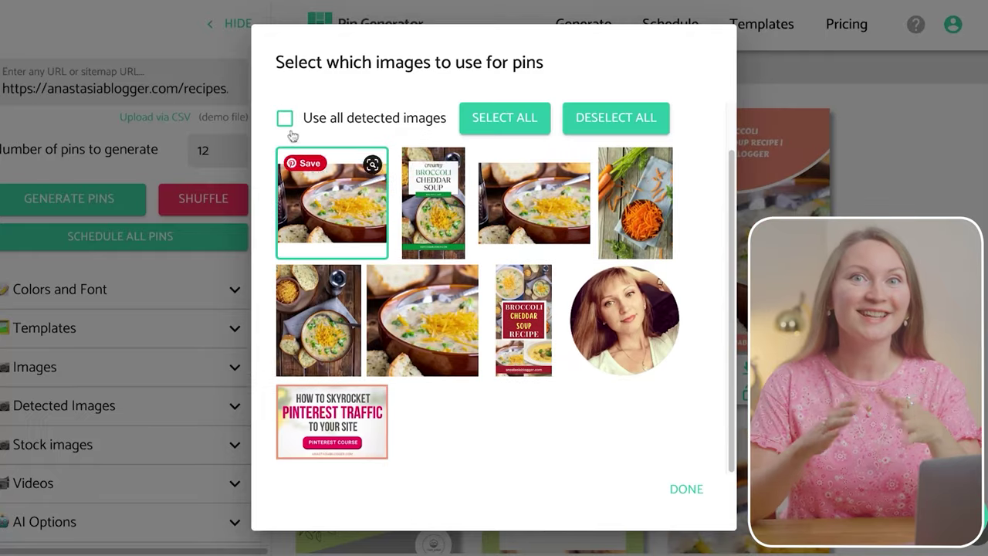
Add the carrot photo, AI-rewrite the description, and connect a Pinterest profile with access granted.
{"action": "left_click", "coordinate": [635, 203]}
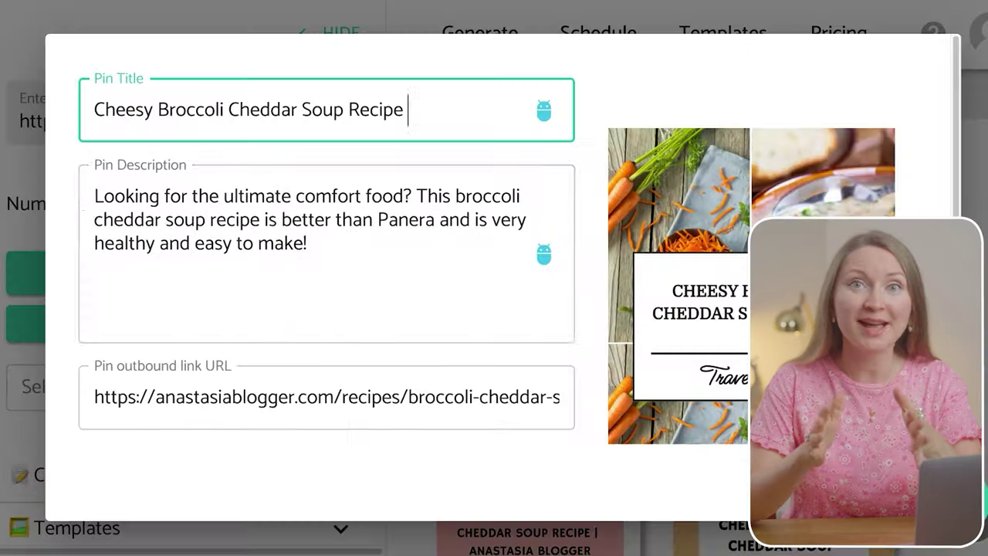
{"action": "left_click", "coordinate": [542, 254]}
{"action": "left_click", "coordinate": [617, 256]}
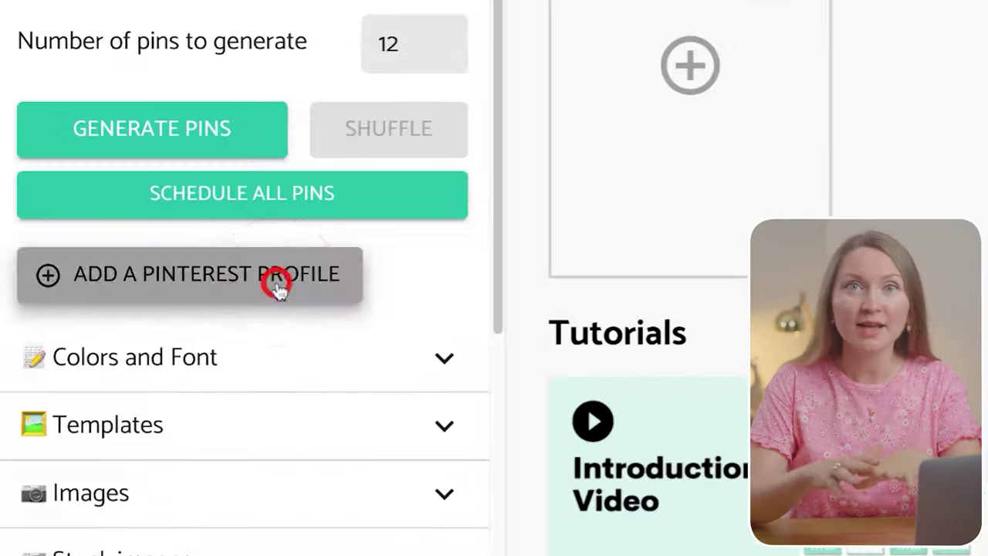
{"action": "left_click", "coordinate": [276, 282]}
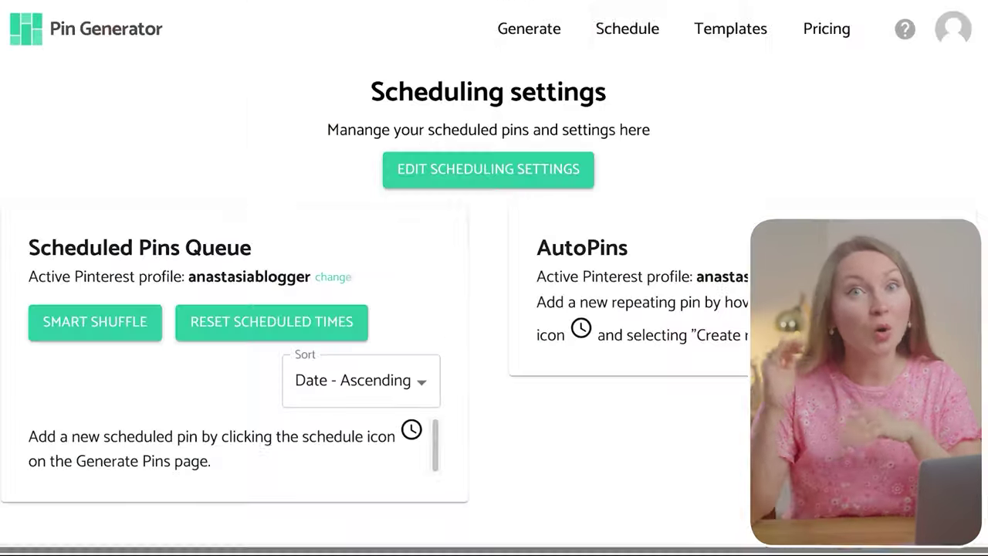
{"action": "left_click", "coordinate": [543, 171]}
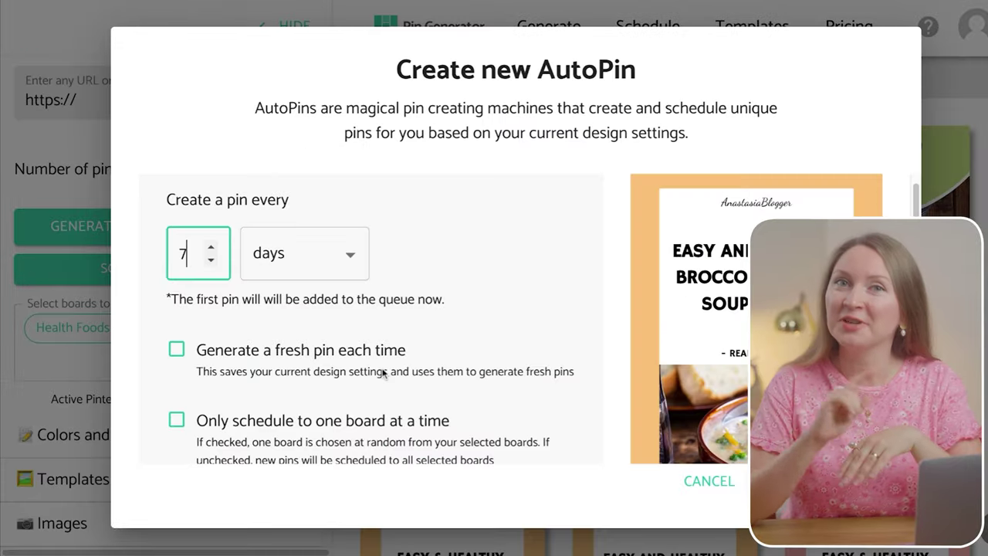
Turn on generating a fresh pin each time plus AI rewriting of titles and descriptions.
{"action": "scroll", "coordinate": [347, 308], "scroll_direction": "down", "scroll_amount": 3}
{"action": "left_click", "coordinate": [176, 332]}
{"action": "left_click_drag", "start_coordinate": [252, 307], "coordinate": [495, 325]}
{"action": "left_click", "coordinate": [176, 373]}
{"action": "left_click", "coordinate": [176, 429]}
{"action": "scroll", "coordinate": [386, 371], "scroll_direction": "down", "scroll_amount": 2}
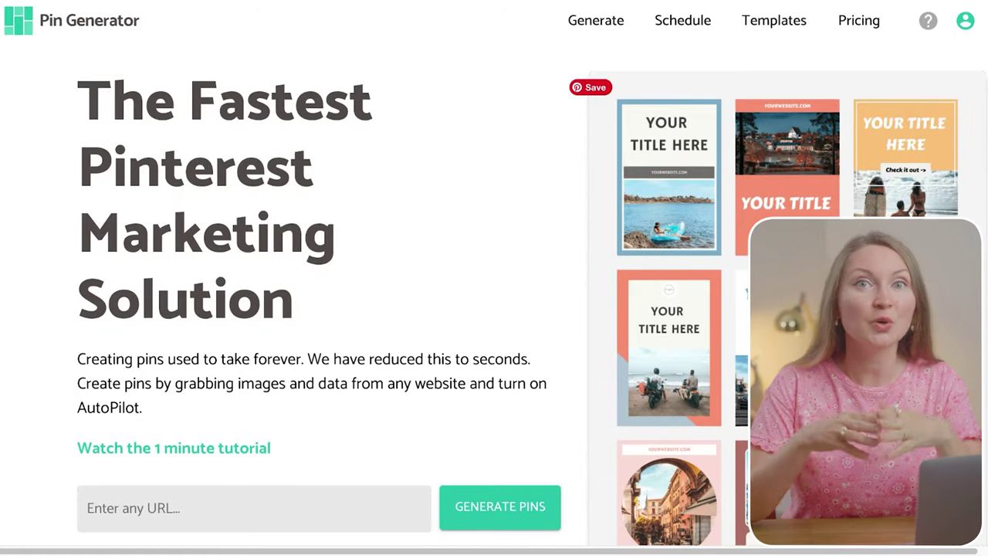
Paste the broccoli cheddar soup recipe URL and generate pins from it.
{"action": "scroll", "coordinate": [672, 456], "scroll_direction": "down", "scroll_amount": 3}
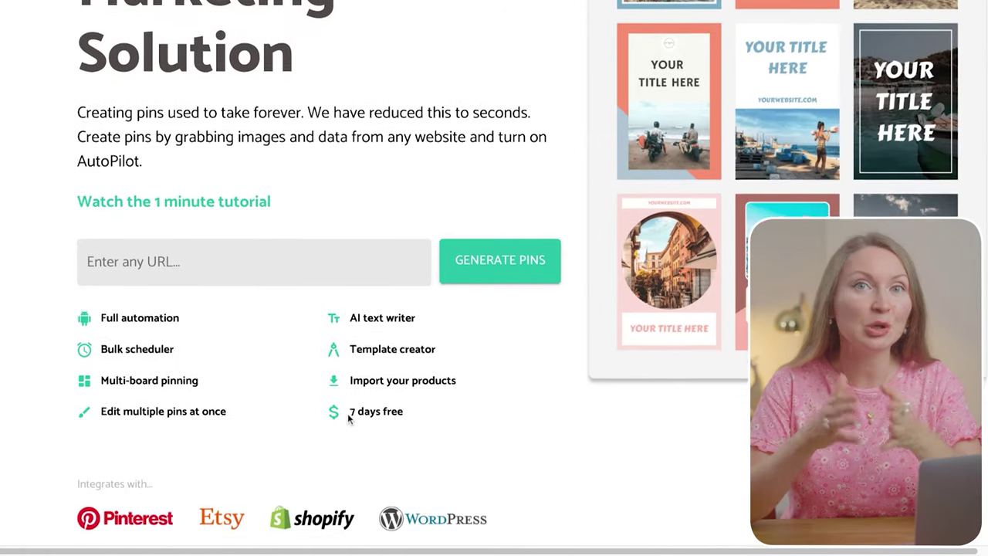
{"action": "left_click", "coordinate": [86, 244]}
{"action": "type", "text": "https://anastasiablogger.com/recipes/broccoli-cheddar-soup/"}
{"action": "left_click", "coordinate": [485, 241]}
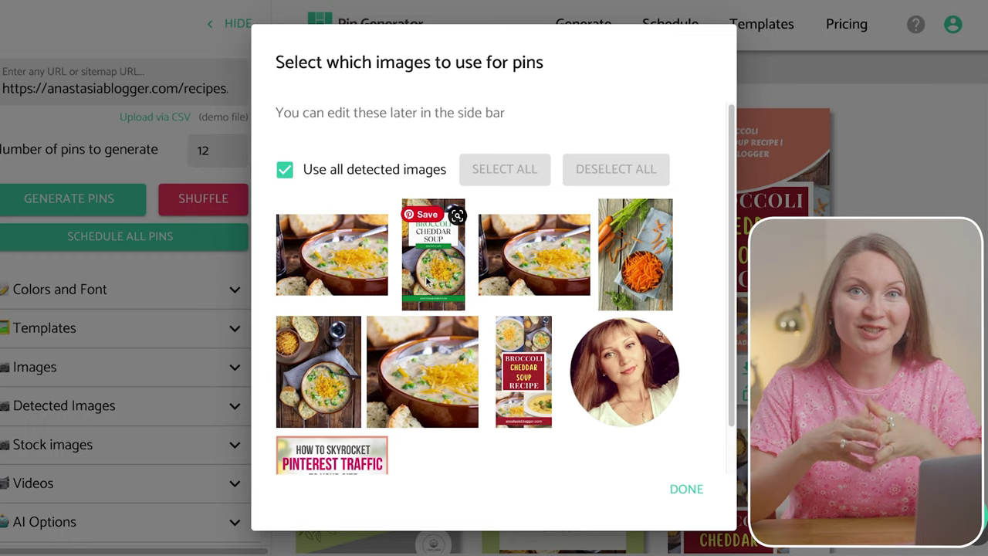
Pick the first soup, carrot, soup-with-bread and soup bowl photos for the pins, then confirm.
{"action": "scroll", "coordinate": [426, 281], "scroll_direction": "down", "scroll_amount": 1}
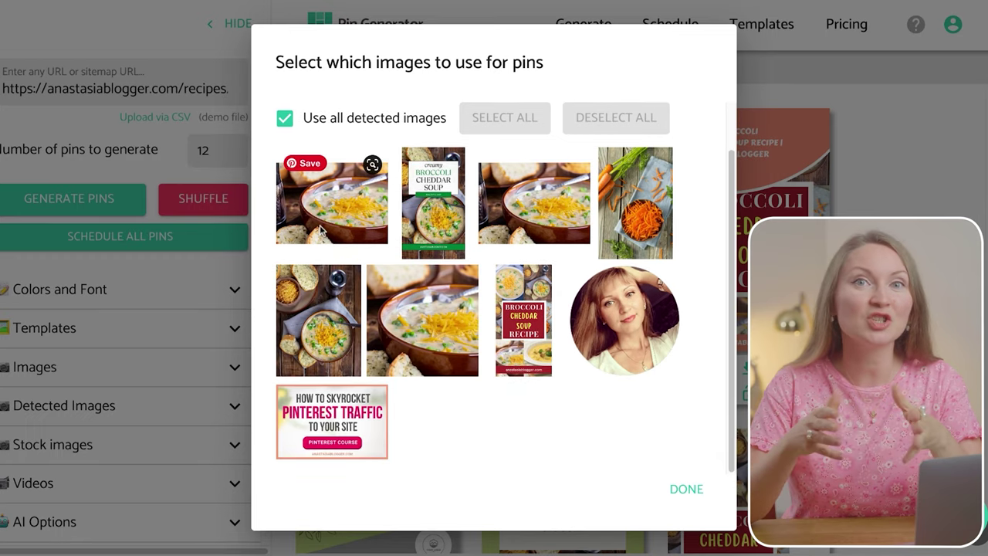
{"action": "left_click", "coordinate": [320, 230]}
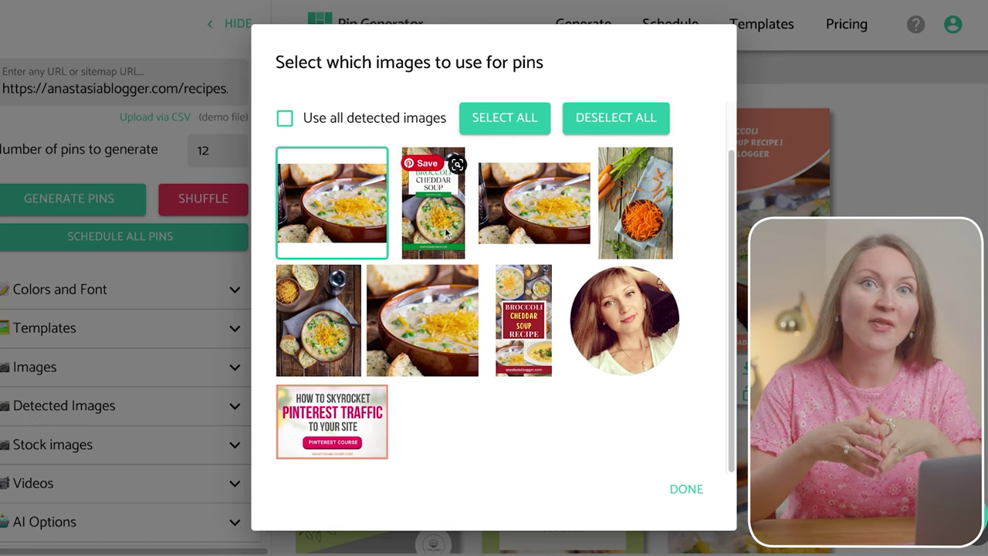
{"action": "left_click", "coordinate": [533, 224]}
{"action": "left_click", "coordinate": [648, 230]}
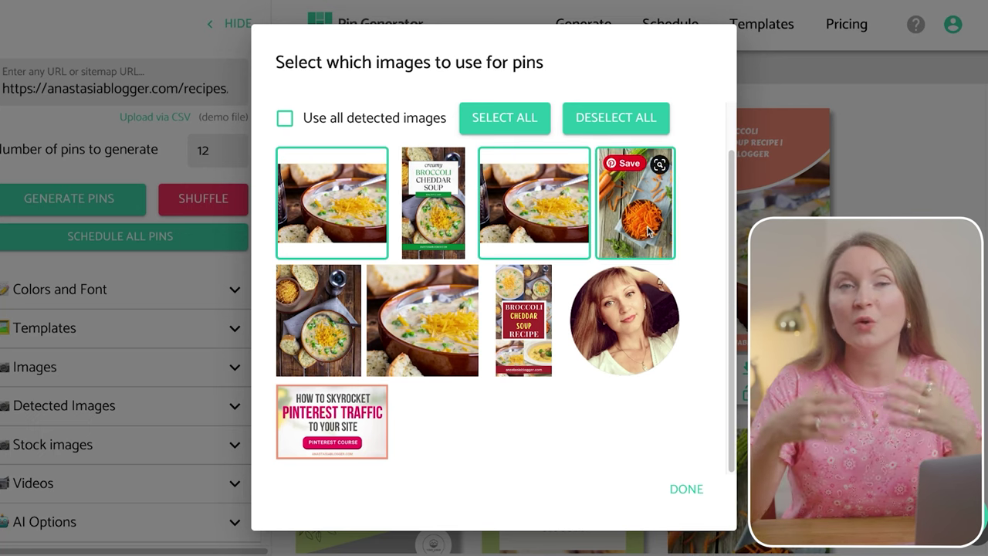
{"action": "left_click", "coordinate": [550, 211]}
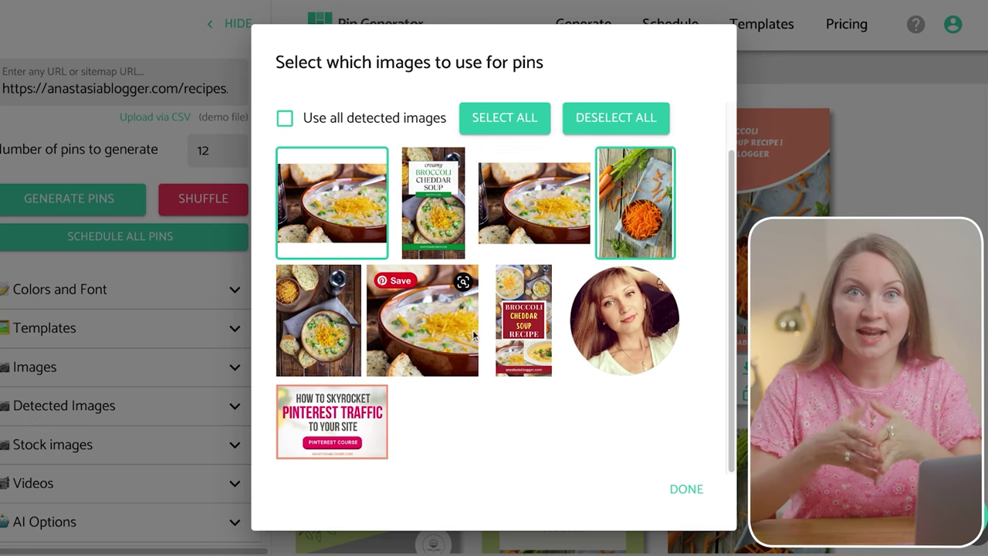
{"action": "left_click", "coordinate": [337, 345]}
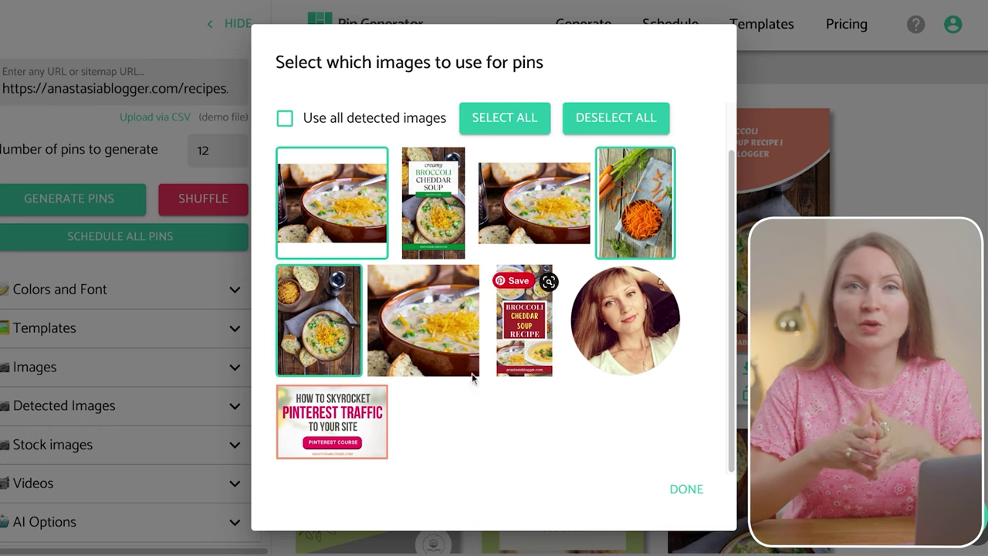
{"action": "left_click", "coordinate": [448, 358]}
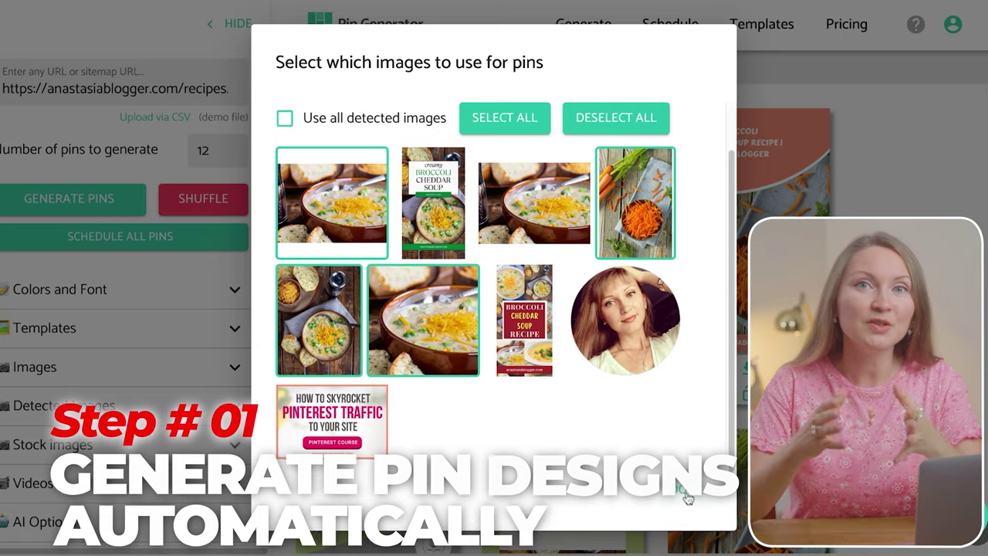
{"action": "left_click", "coordinate": [687, 497]}
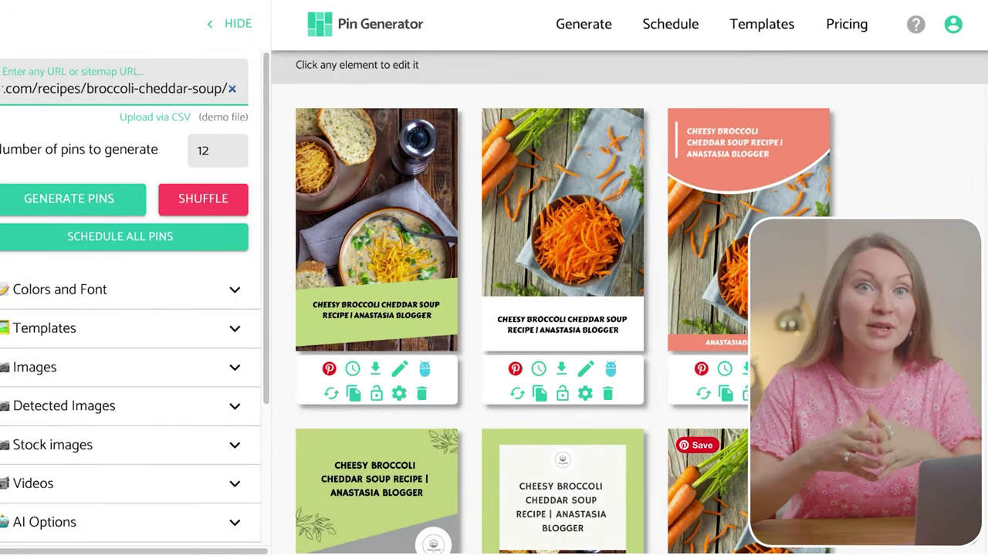
Scroll through the grid of generated cheesy broccoli cheddar soup pin designs.
{"action": "scroll", "coordinate": [542, 520], "scroll_direction": "down", "scroll_amount": 3}
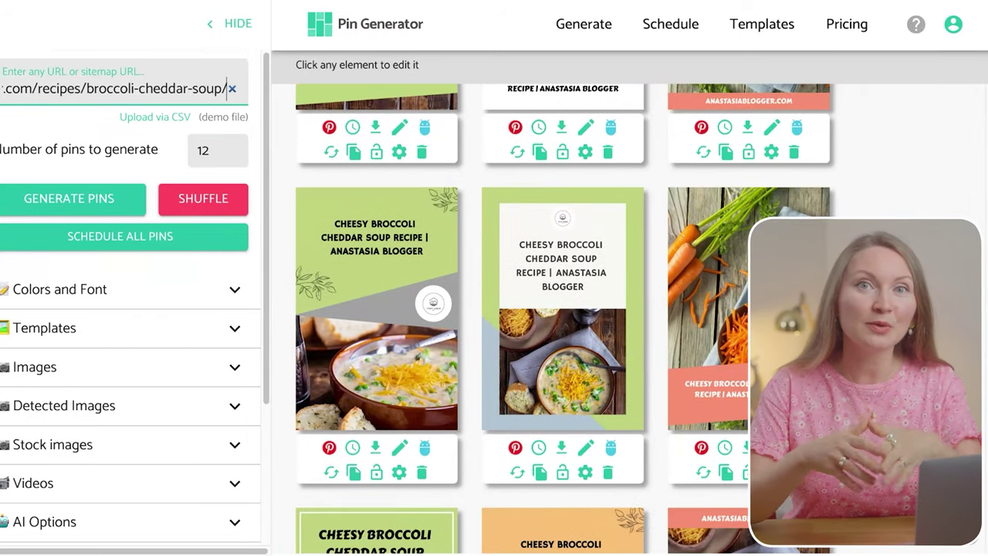
{"action": "scroll", "coordinate": [542, 319], "scroll_direction": "down", "scroll_amount": 3}
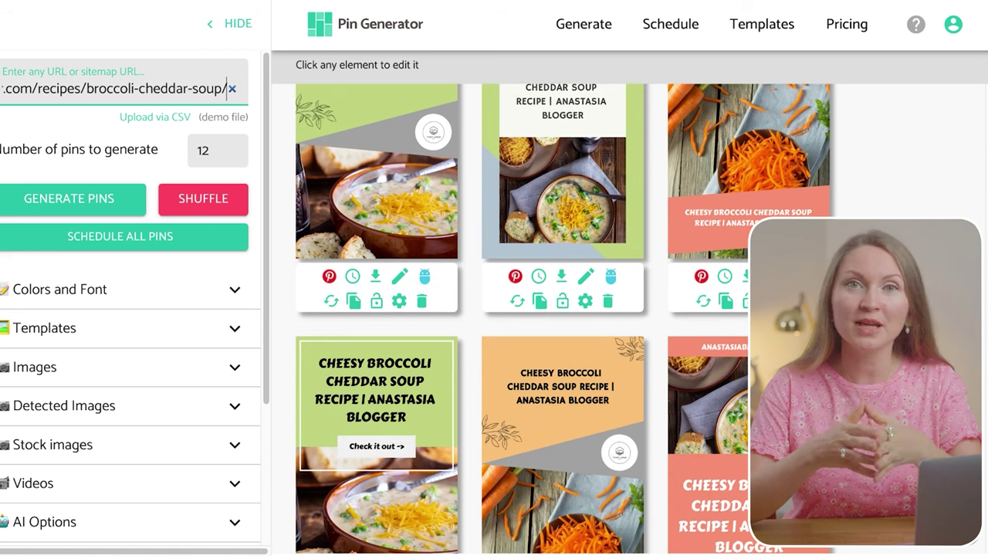
{"action": "mouse_move", "coordinate": [562, 432]}
{"action": "scroll", "coordinate": [563, 432], "scroll_direction": "down", "scroll_amount": 2}
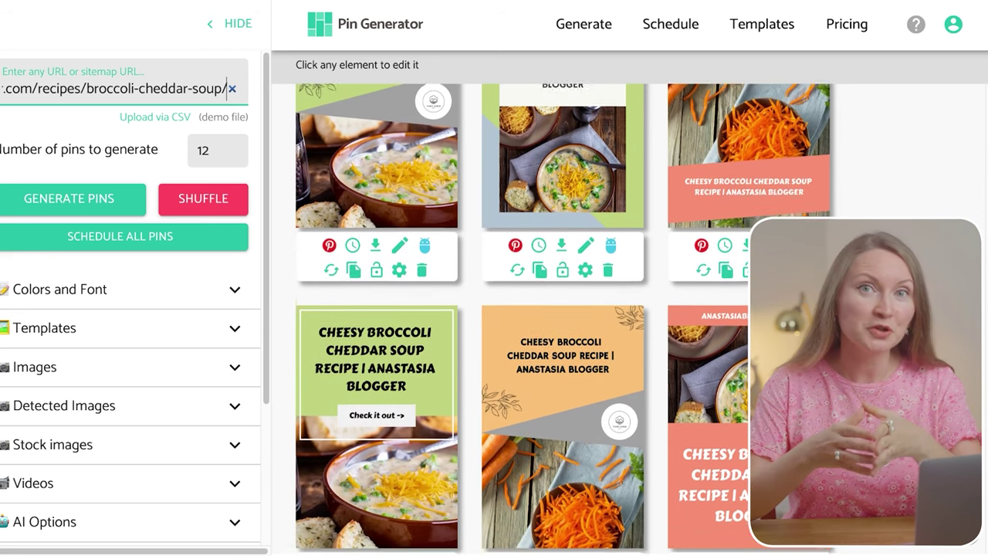
{"action": "scroll", "coordinate": [562, 347], "scroll_direction": "down", "scroll_amount": 1}
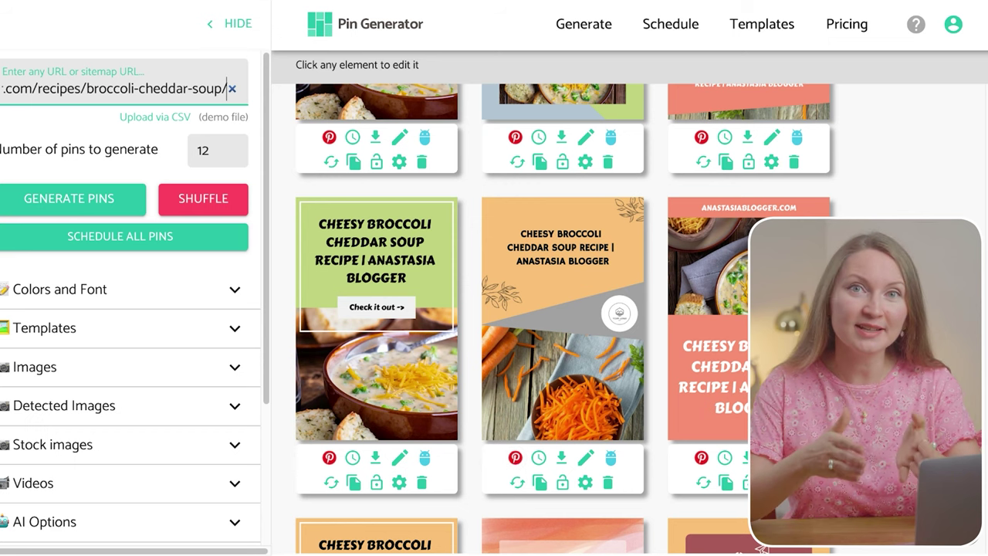
{"action": "scroll", "coordinate": [565, 318], "scroll_direction": "down", "scroll_amount": 3}
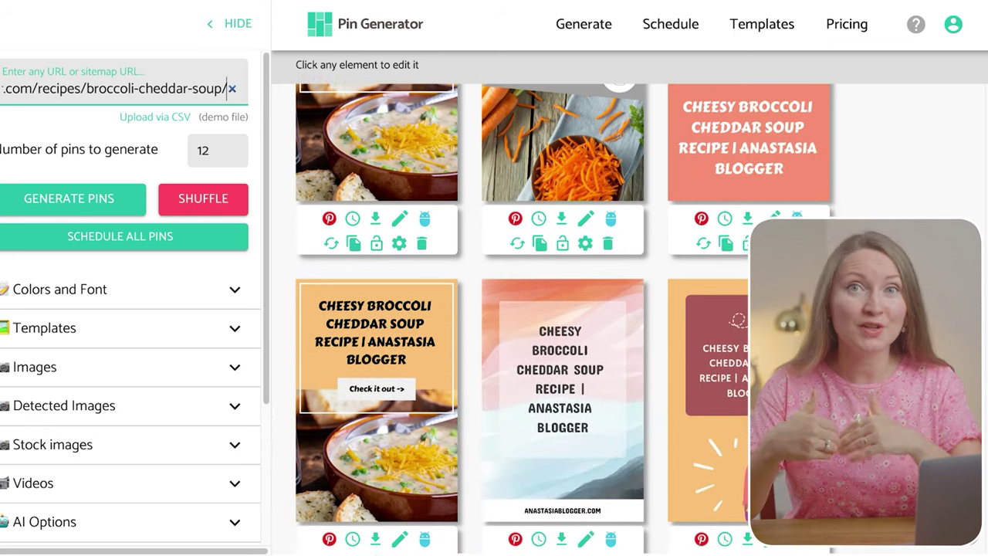
{"action": "scroll", "coordinate": [566, 318], "scroll_direction": "down", "scroll_amount": 2}
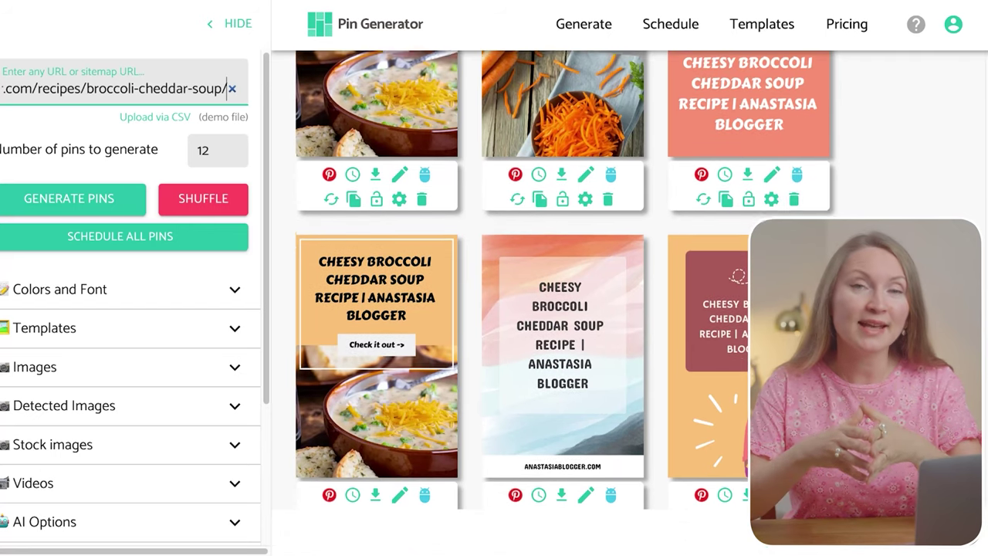
{"action": "scroll", "coordinate": [566, 318], "scroll_direction": "down", "scroll_amount": 2}
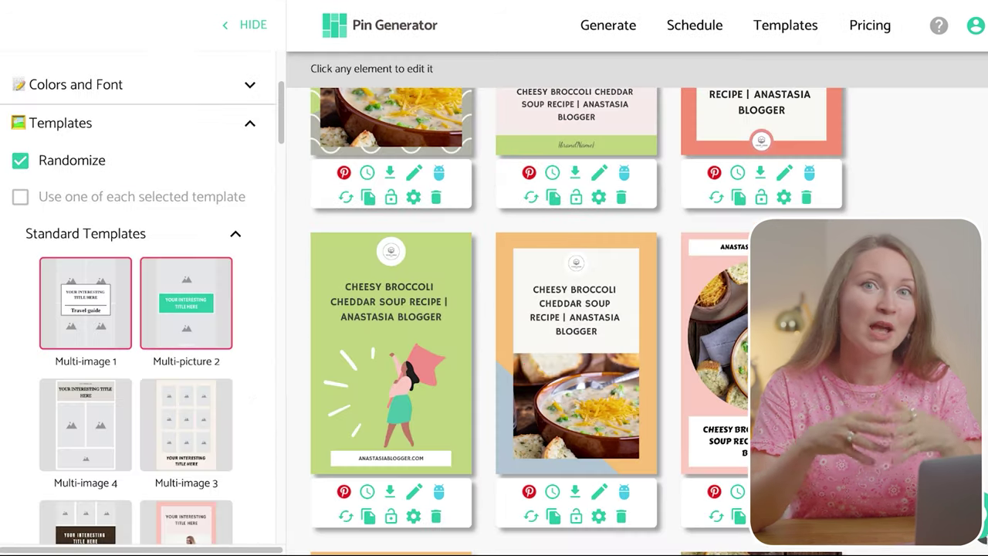
Turn off Randomize, use one of each selected template, and add the Blocks - pastel template.
{"action": "scroll", "coordinate": [7, 328], "scroll_direction": "up", "scroll_amount": 3}
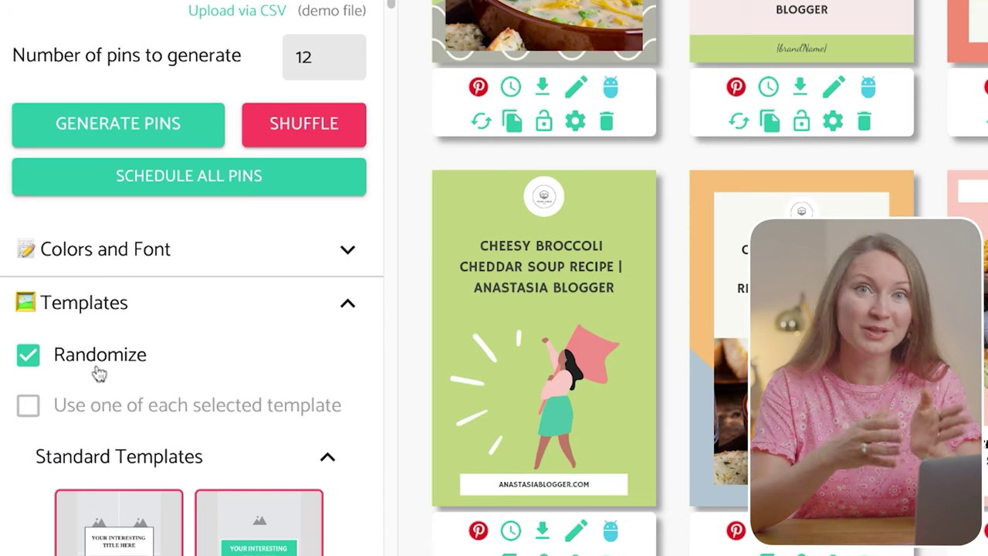
{"action": "left_click", "coordinate": [40, 362]}
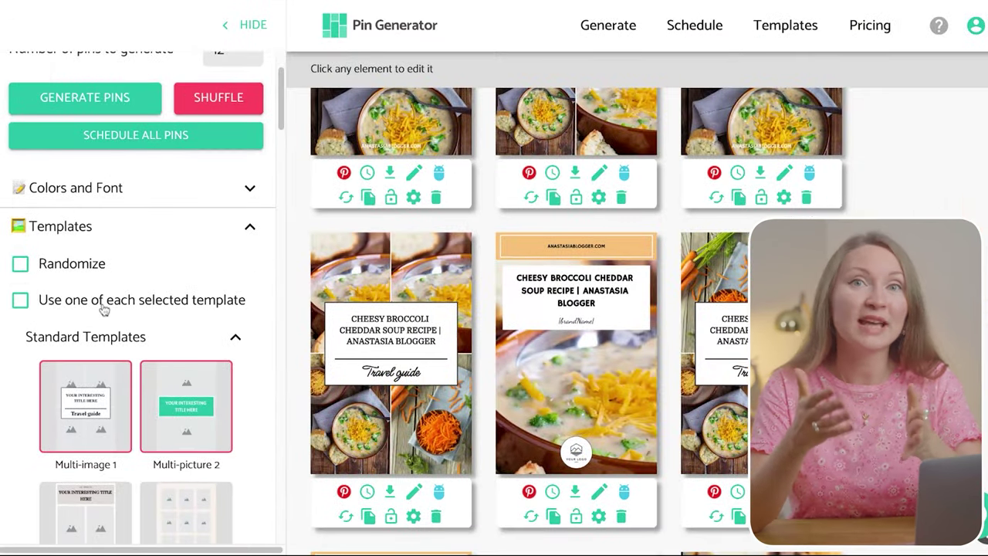
{"action": "left_click", "coordinate": [20, 300]}
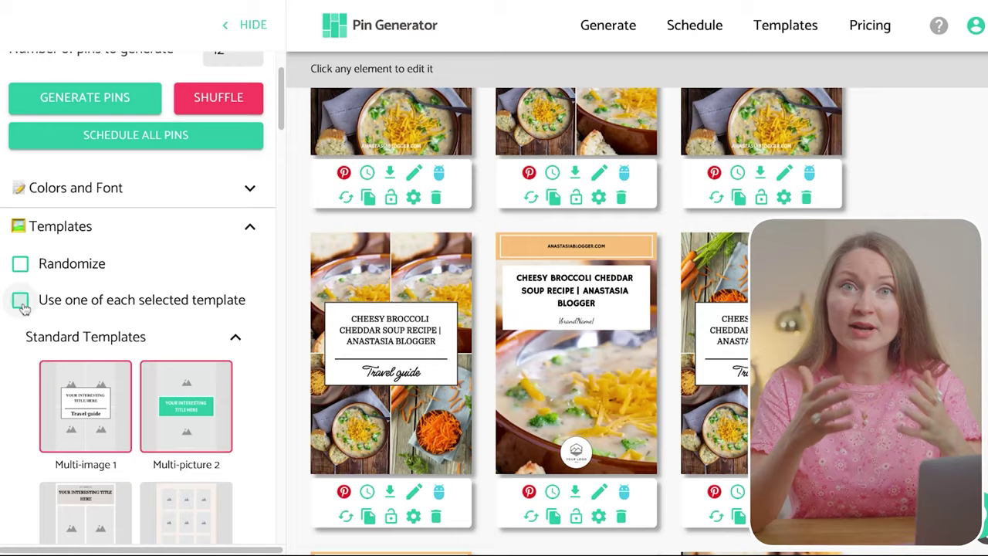
{"action": "scroll", "coordinate": [77, 315], "scroll_direction": "down", "scroll_amount": 2}
{"action": "scroll", "coordinate": [170, 413], "scroll_direction": "down", "scroll_amount": 6}
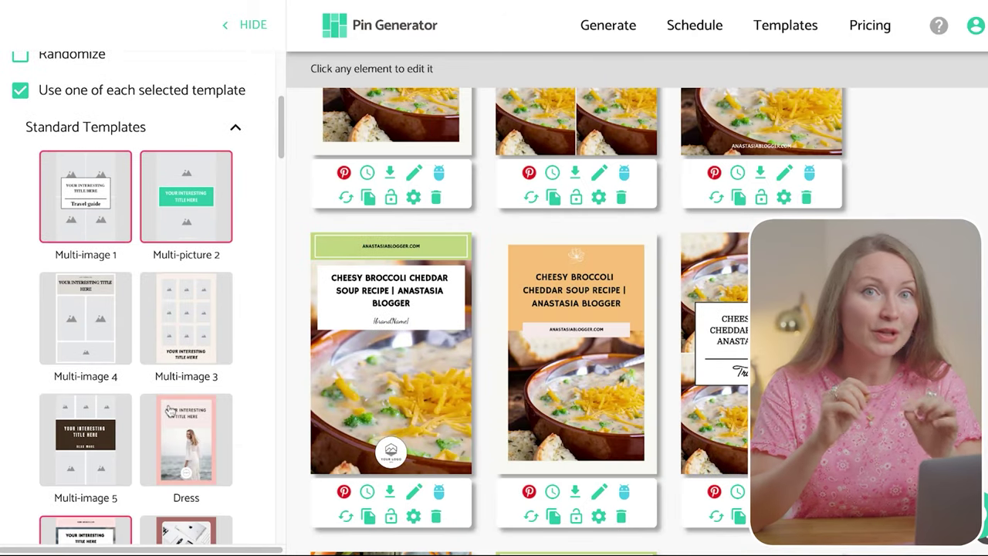
{"action": "scroll", "coordinate": [170, 425], "scroll_direction": "down", "scroll_amount": 6}
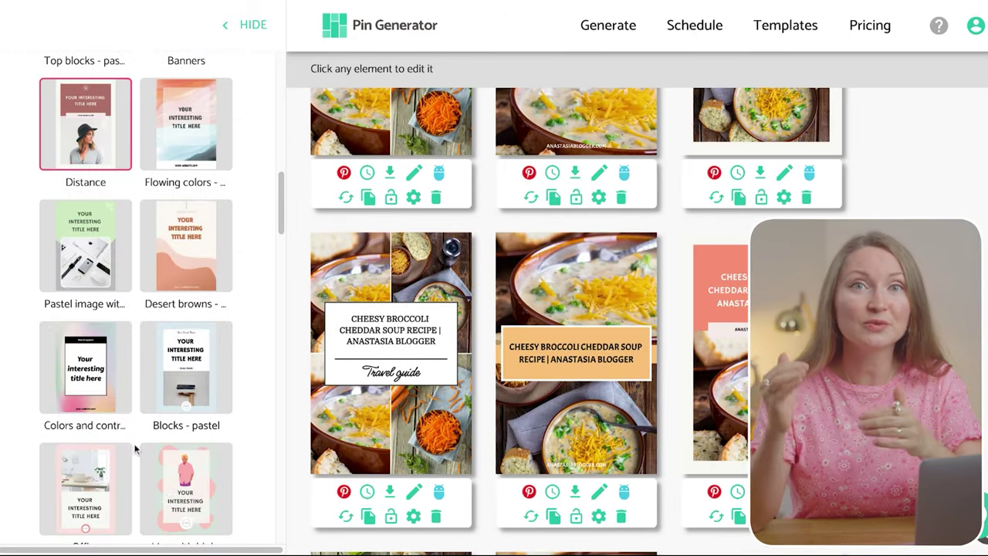
{"action": "left_click", "coordinate": [175, 371]}
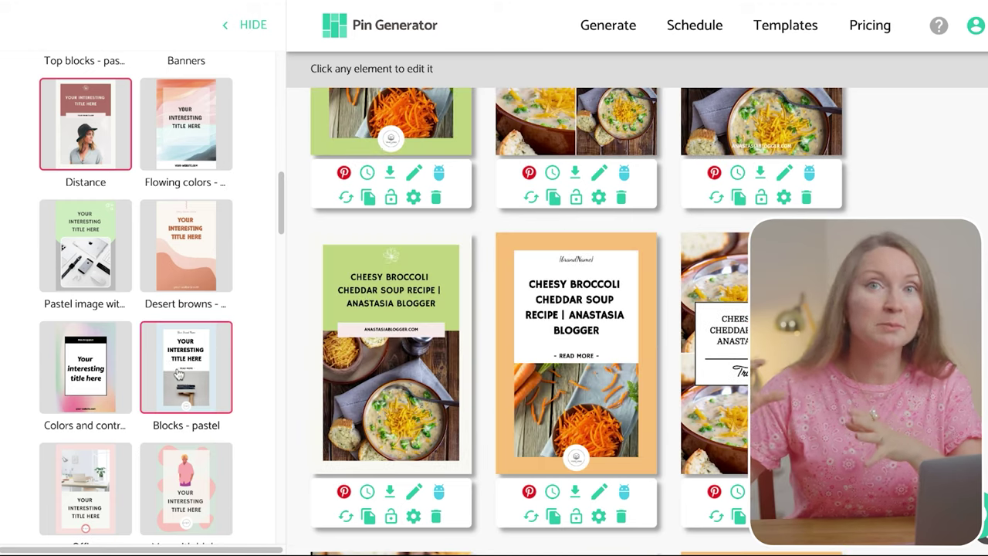
{"action": "scroll", "coordinate": [401, 309], "scroll_direction": "down", "scroll_amount": 3}
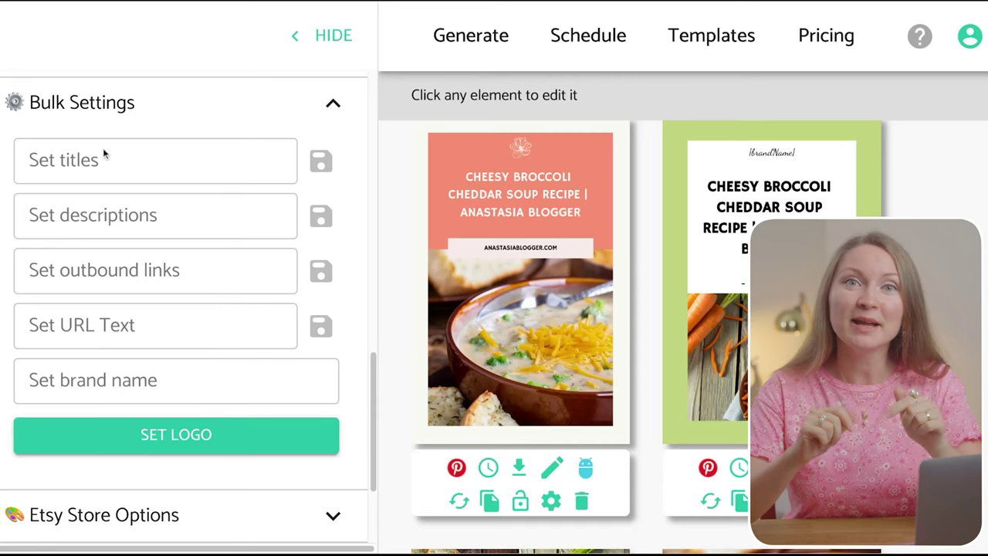
{"action": "left_click", "coordinate": [98, 383]}
{"action": "type", "text": "AnastasiaBlogger"}
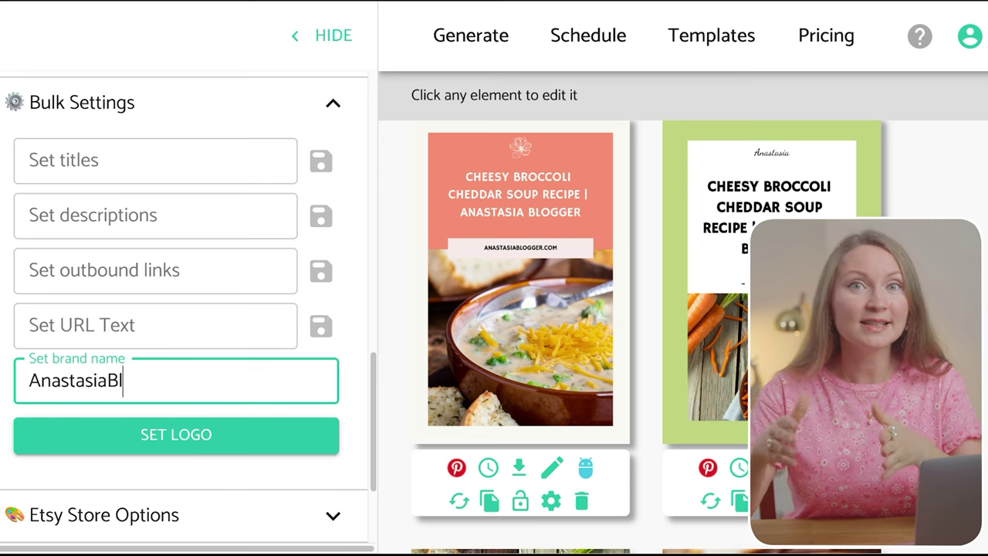
{"action": "left_click", "coordinate": [154, 325]}
{"action": "type", "text": "anastasiablogger.com"}
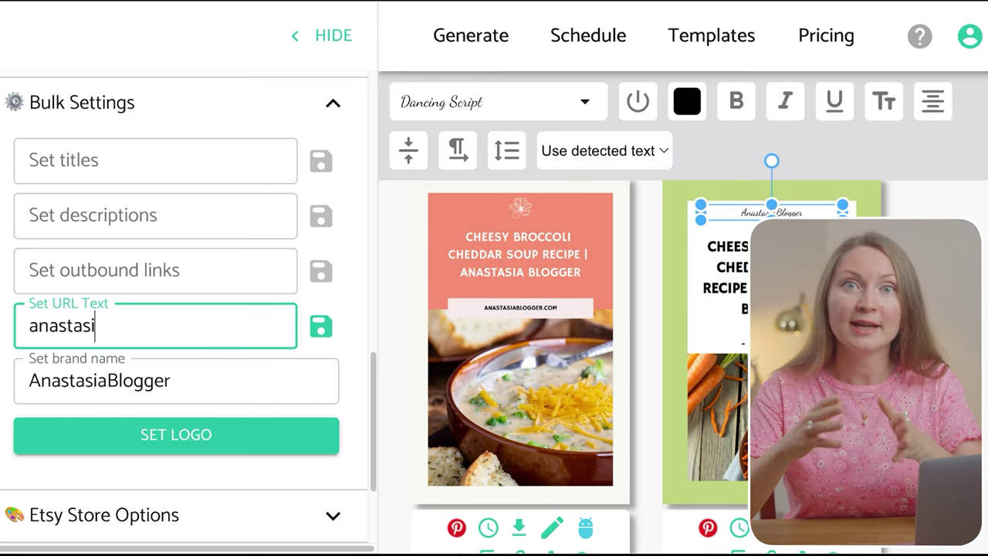
{"action": "key", "text": "Return"}
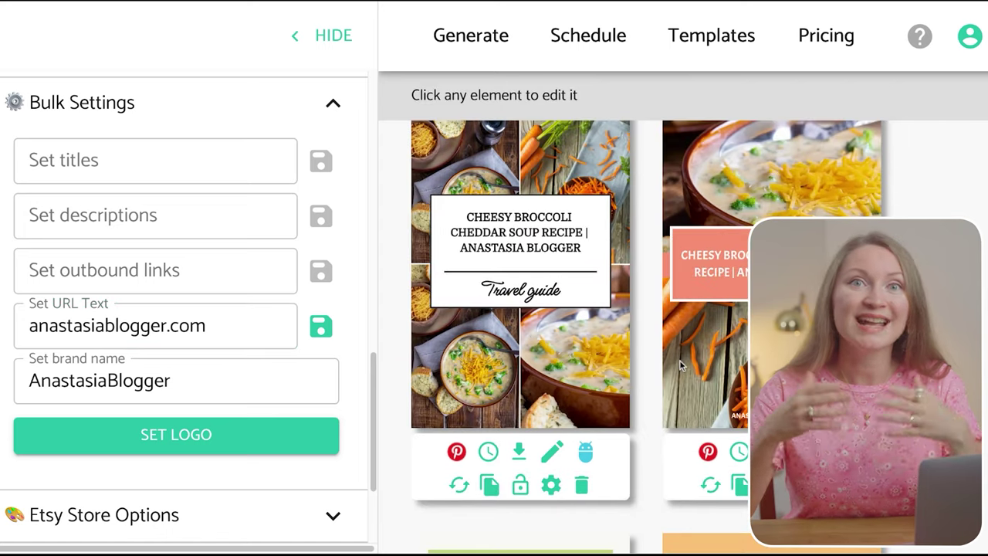
{"action": "left_click", "coordinate": [740, 384]}
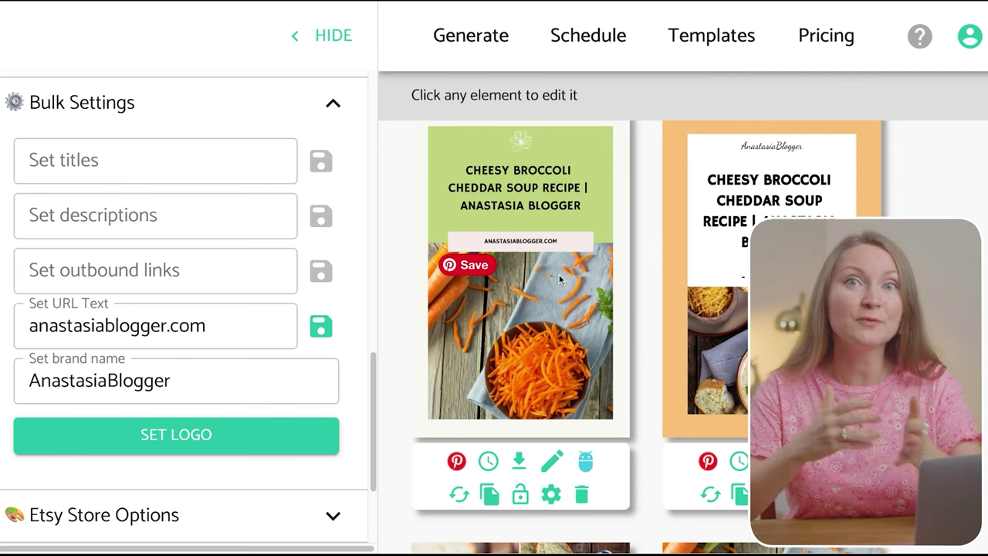
{"action": "mouse_move", "coordinate": [561, 280]}
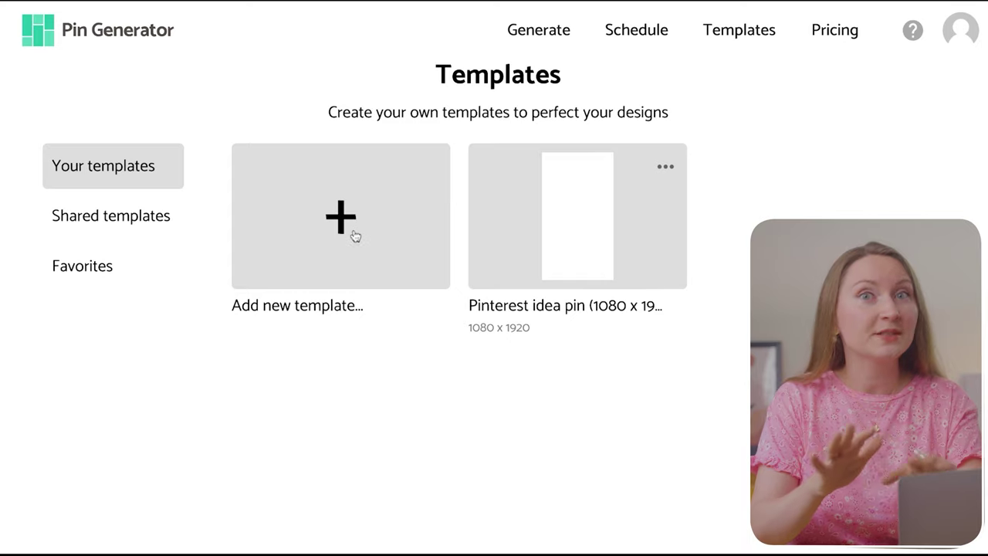
Browse the shared templates collection and the size options for a new custom template.
{"action": "left_click", "coordinate": [350, 230]}
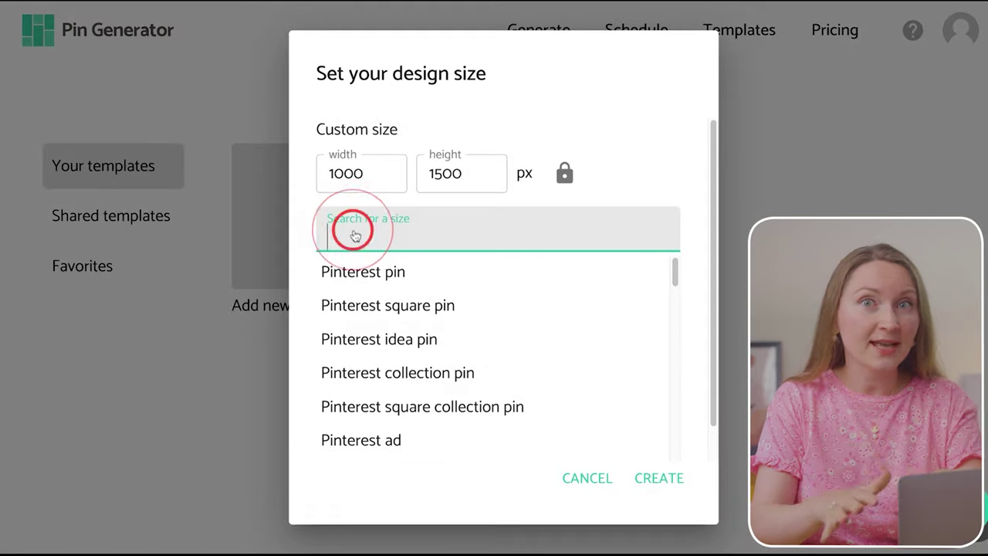
{"action": "scroll", "coordinate": [463, 325], "scroll_direction": "down", "scroll_amount": 10}
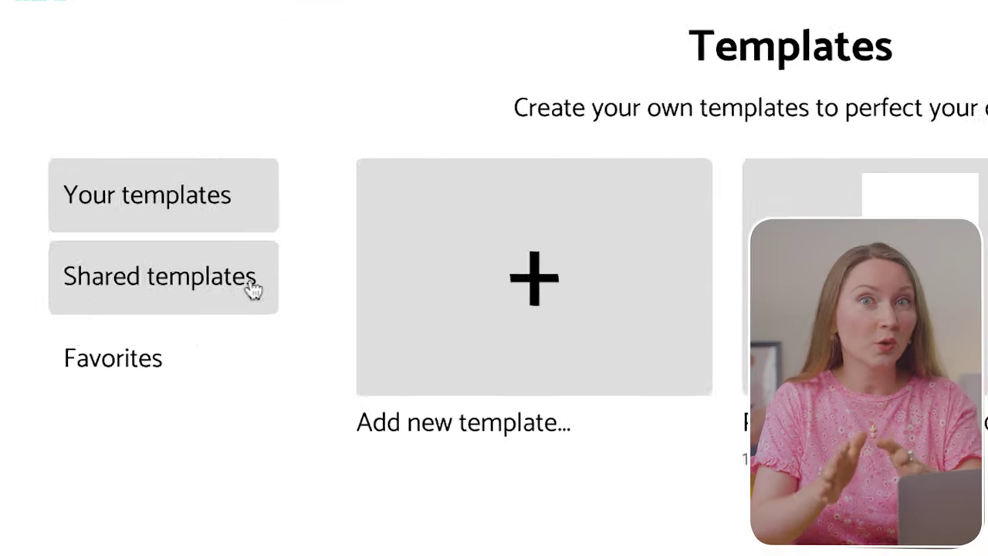
{"action": "left_click", "coordinate": [230, 282]}
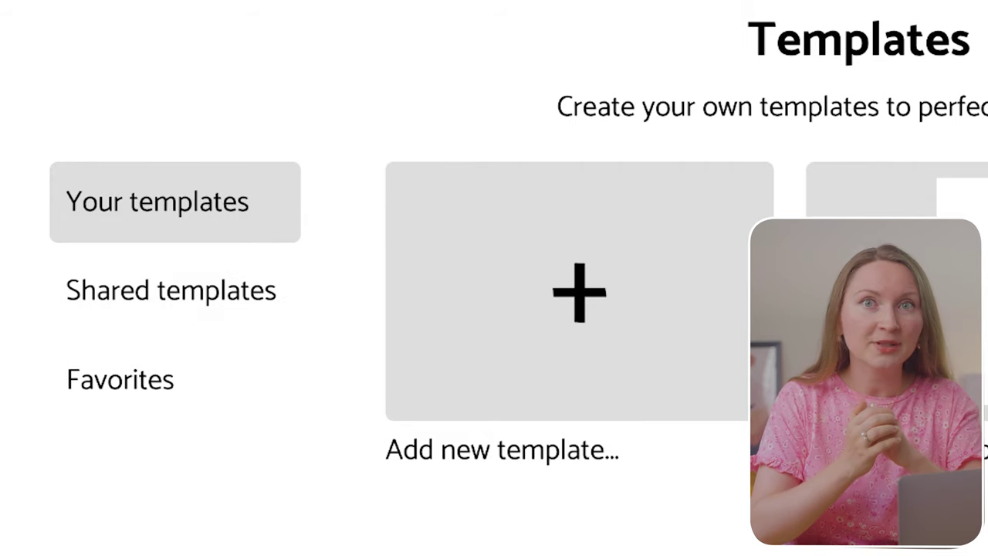
{"action": "left_click", "coordinate": [600, 325]}
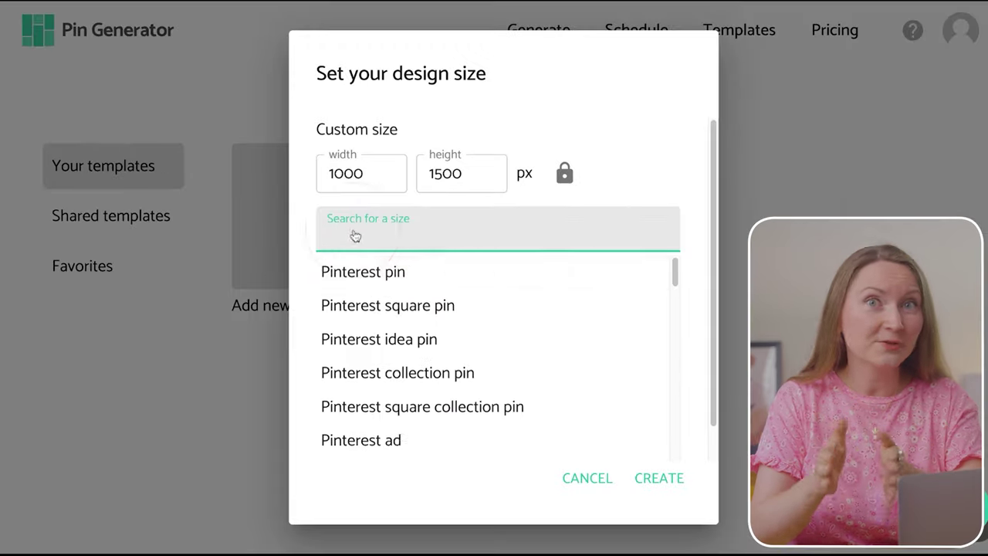
{"action": "scroll", "coordinate": [406, 273], "scroll_direction": "down", "scroll_amount": 6}
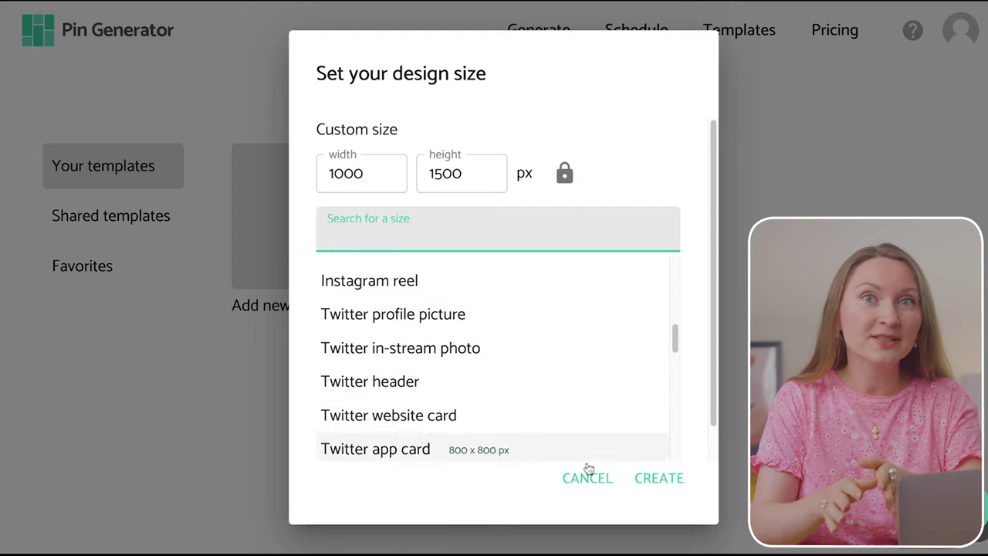
{"action": "scroll", "coordinate": [588, 469], "scroll_direction": "down", "scroll_amount": 4}
{"action": "scroll", "coordinate": [542, 446], "scroll_direction": "down", "scroll_amount": 3}
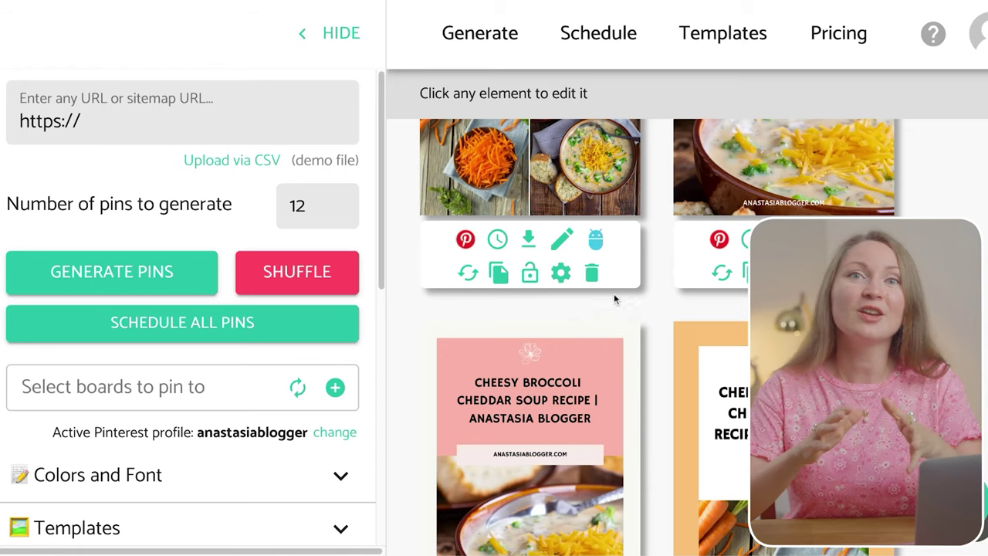
Open the first pin's edit window and select the brand suffix in its title.
{"action": "left_click", "coordinate": [595, 239]}
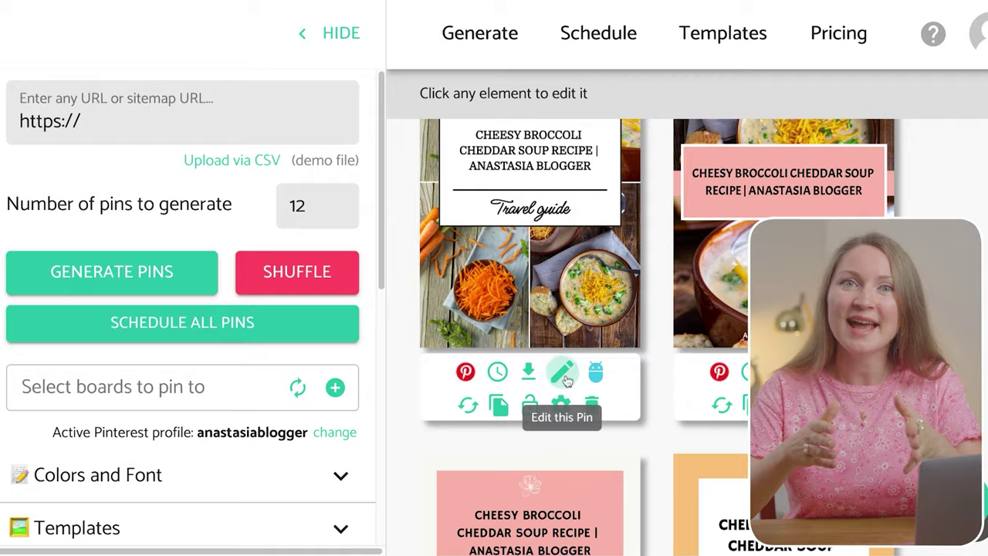
{"action": "left_click", "coordinate": [561, 373]}
{"action": "left_click_drag", "start_coordinate": [408, 109], "coordinate": [533, 109]}
Remove the brand suffix from the title and switch the pin to the Multi-image 4 template.
{"action": "key", "text": "BackSpace"}
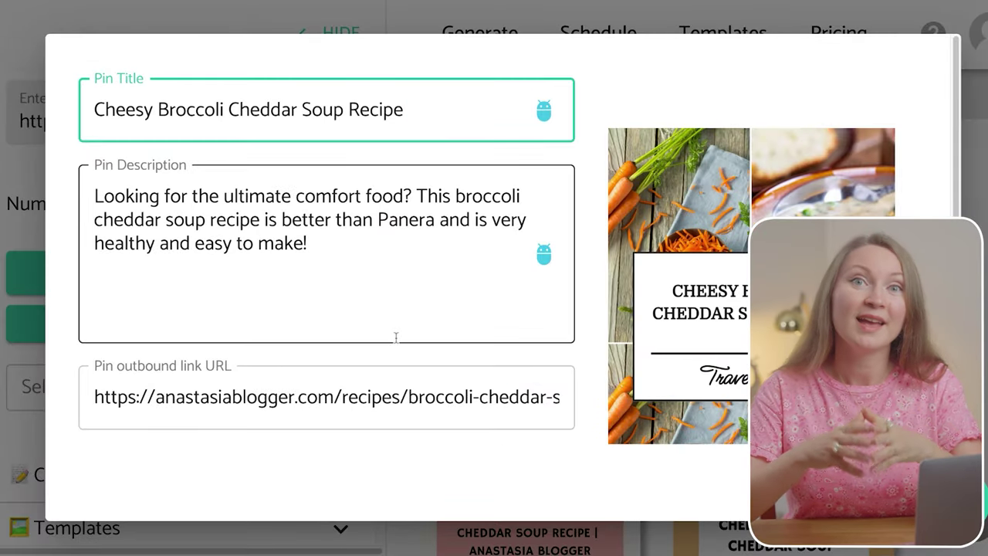
{"action": "scroll", "coordinate": [399, 341], "scroll_direction": "down", "scroll_amount": 5}
{"action": "left_click", "coordinate": [397, 259]}
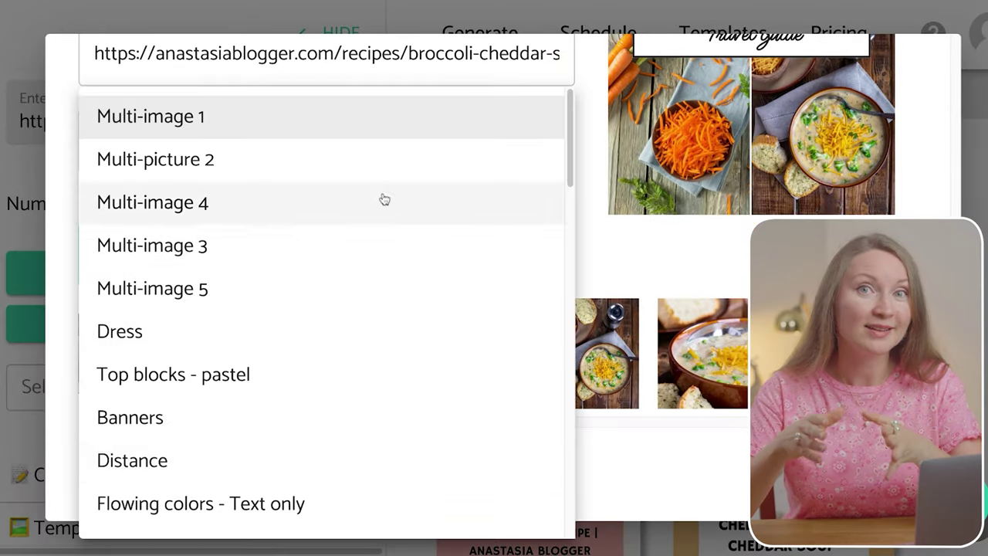
{"action": "left_click", "coordinate": [381, 199]}
Have AI write a new description for the pin.
{"action": "left_click", "coordinate": [543, 254]}
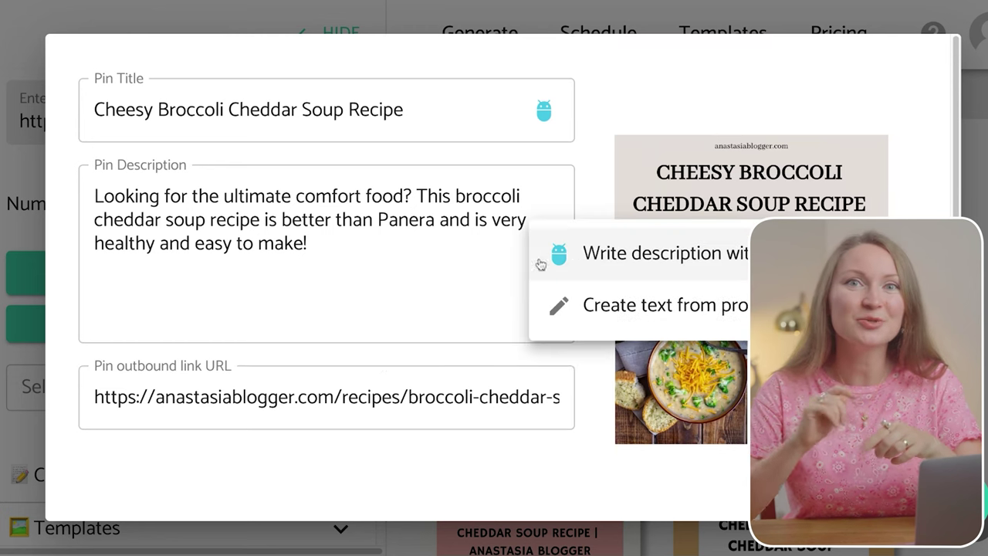
{"action": "scroll", "coordinate": [541, 277], "scroll_direction": "down", "scroll_amount": 5}
{"action": "scroll", "coordinate": [384, 285], "scroll_direction": "up", "scroll_amount": 4}
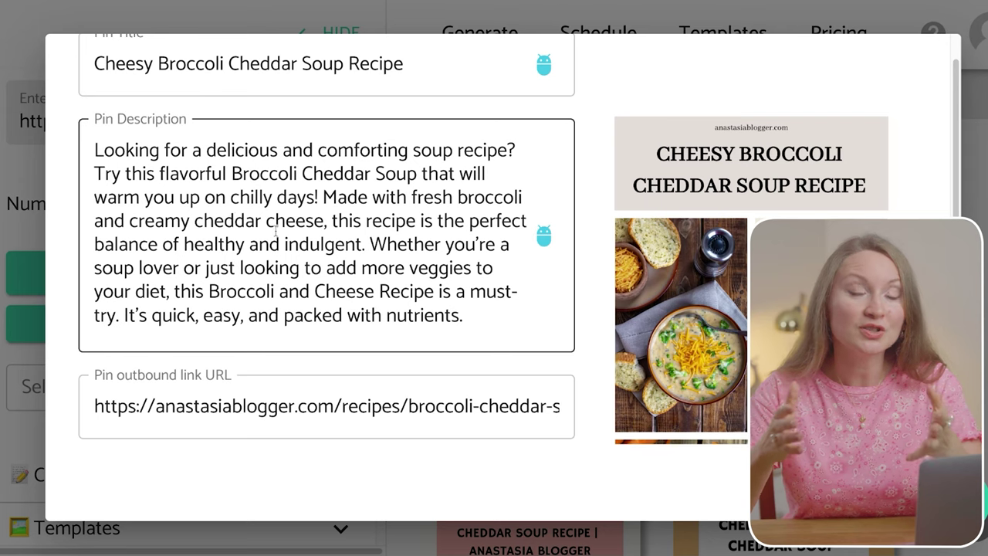
{"action": "scroll", "coordinate": [438, 214], "scroll_direction": "up", "scroll_amount": 1}
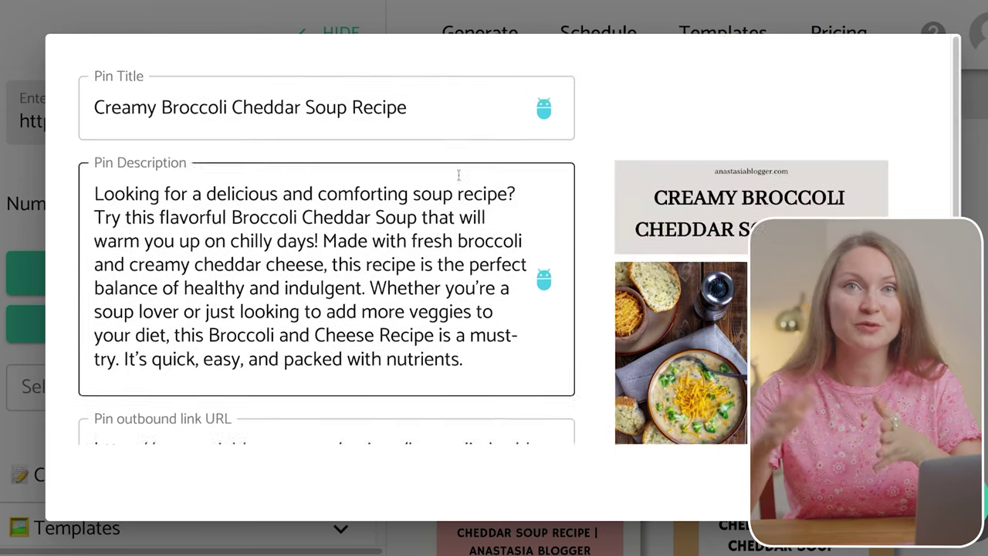
{"action": "left_click", "coordinate": [450, 126]}
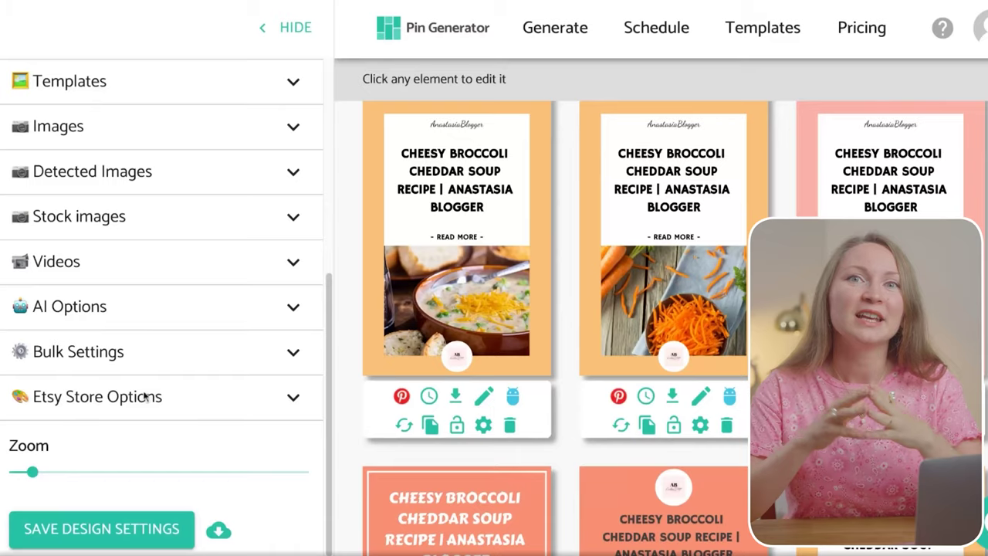
Expand the bulk AI options, check the tone, and add the keyword 'brocolli cheese soup easy'.
{"action": "left_click", "coordinate": [87, 309]}
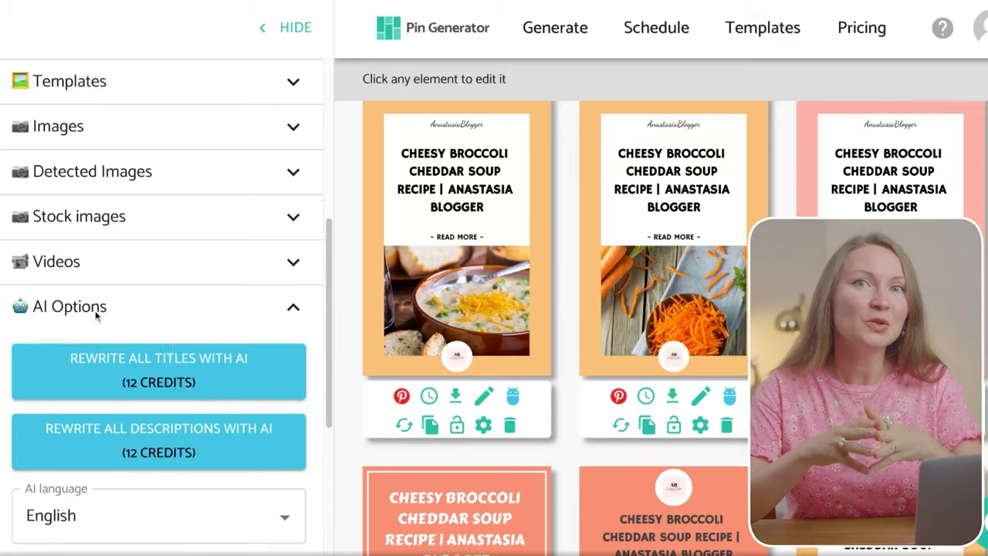
{"action": "scroll", "coordinate": [175, 340], "scroll_direction": "down", "scroll_amount": 5}
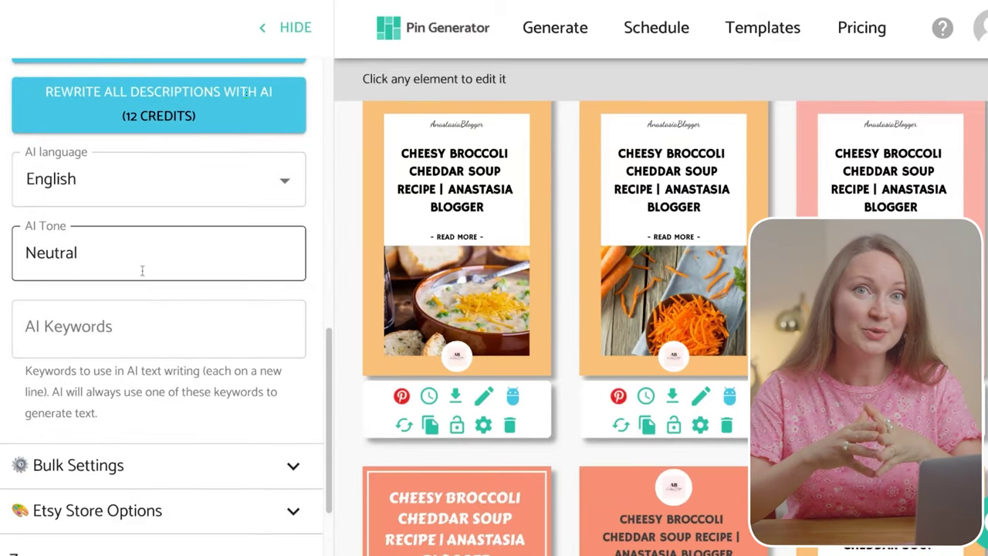
{"action": "left_click", "coordinate": [141, 270]}
{"action": "left_click", "coordinate": [149, 334]}
{"action": "scroll", "coordinate": [149, 333], "scroll_direction": "down", "scroll_amount": 1}
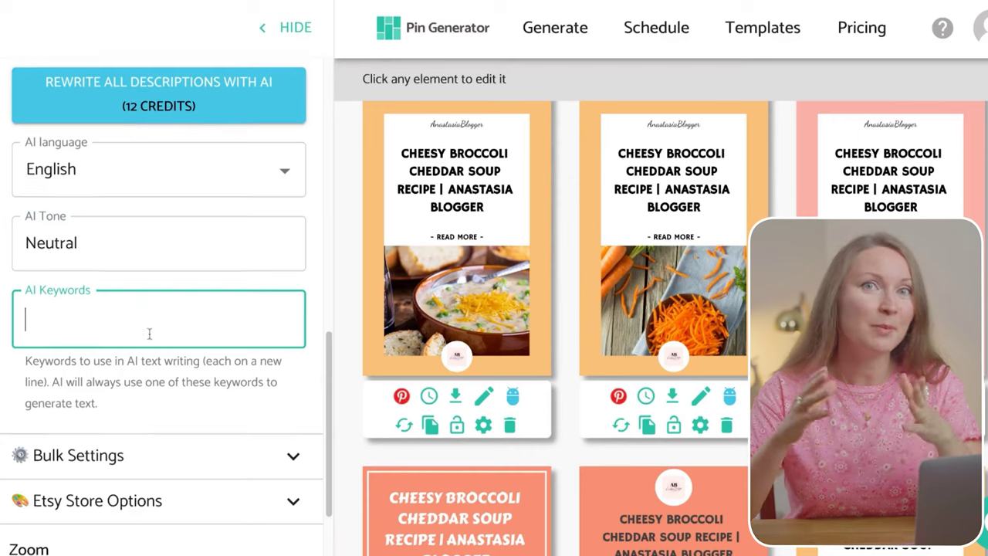
{"action": "type", "text": "Brocoo"}
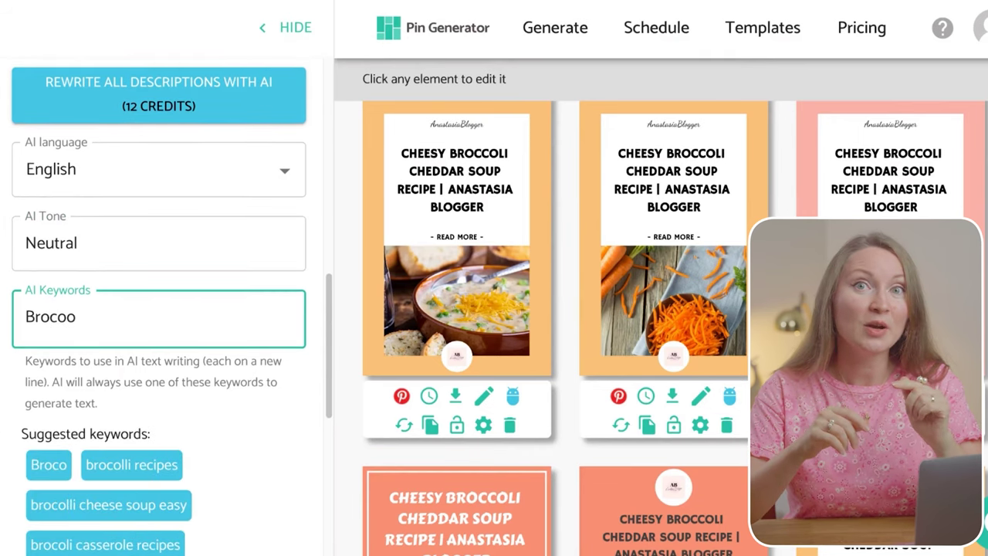
{"action": "scroll", "coordinate": [148, 334], "scroll_direction": "down", "scroll_amount": 1}
{"action": "scroll", "coordinate": [163, 382], "scroll_direction": "down", "scroll_amount": 2}
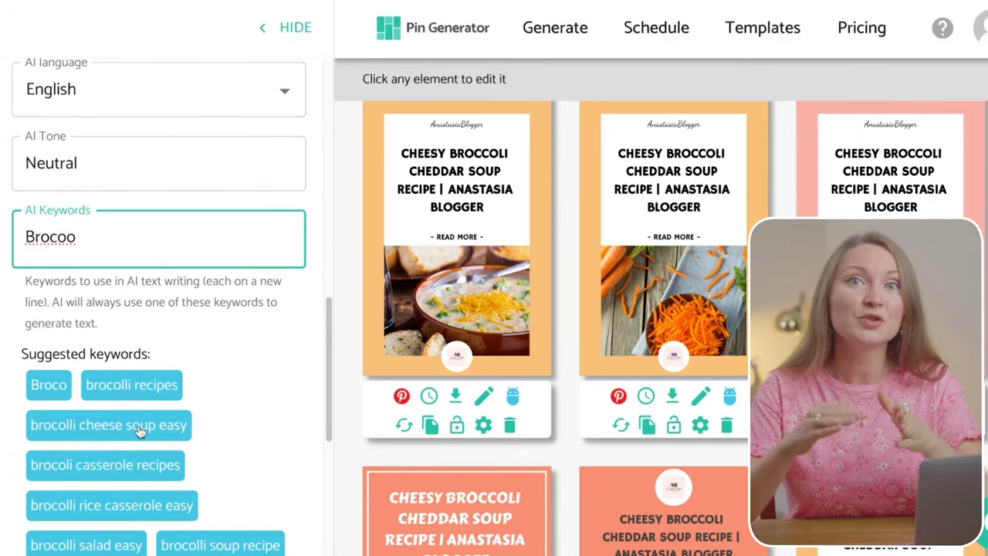
{"action": "scroll", "coordinate": [140, 432], "scroll_direction": "down", "scroll_amount": 1}
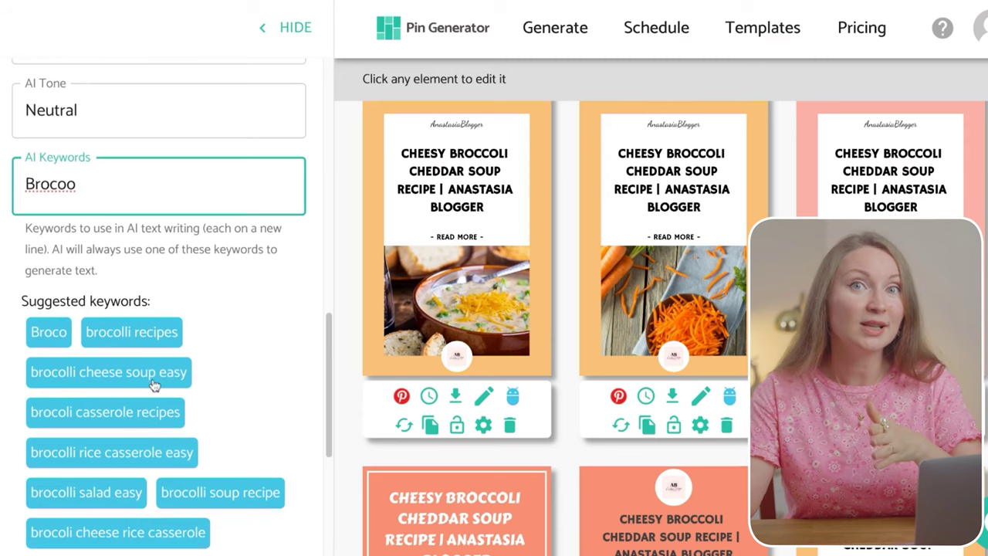
{"action": "left_click", "coordinate": [153, 378]}
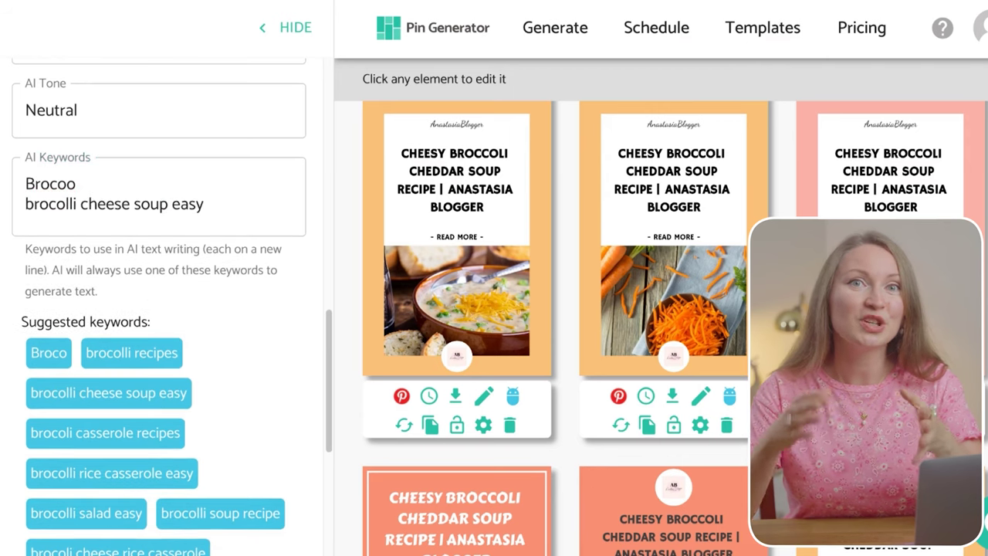
Fix the misspelled first keyword to end in 'coli soup' and add 'brocolli cheese soup easy healthy'.
{"action": "left_click", "coordinate": [133, 186]}
{"action": "key", "text": "BackSpace"}
{"action": "key", "text": "BackSpace"}
{"action": "type", "text": "coli soup"}
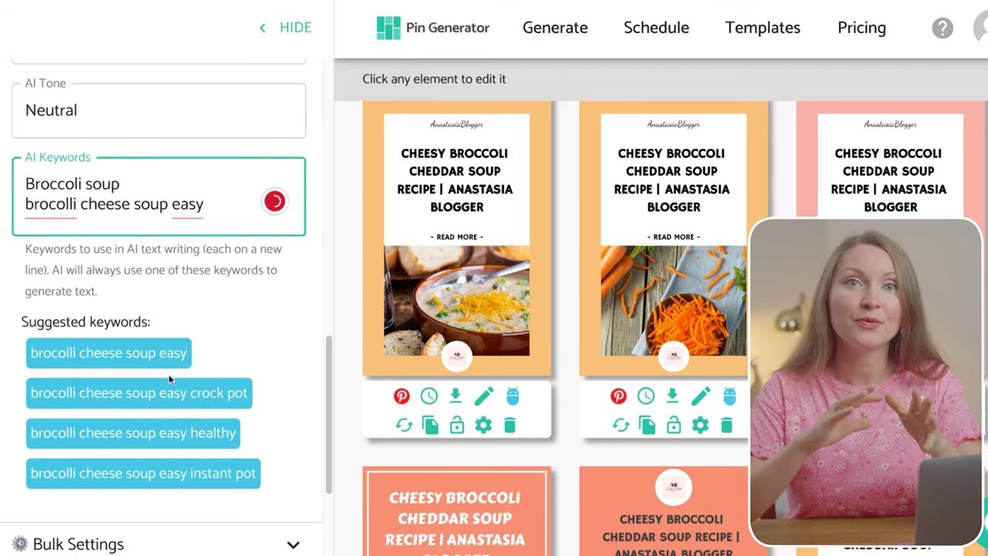
{"action": "left_click", "coordinate": [175, 432]}
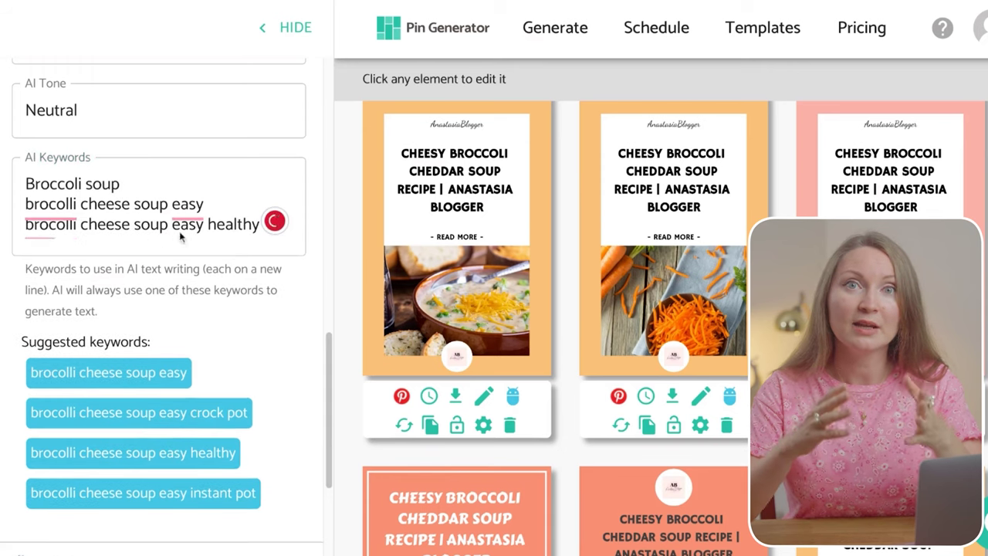
Insert 'Cheddar' into the first keyword, then return up to the AI Options.
{"action": "left_click", "coordinate": [139, 183]}
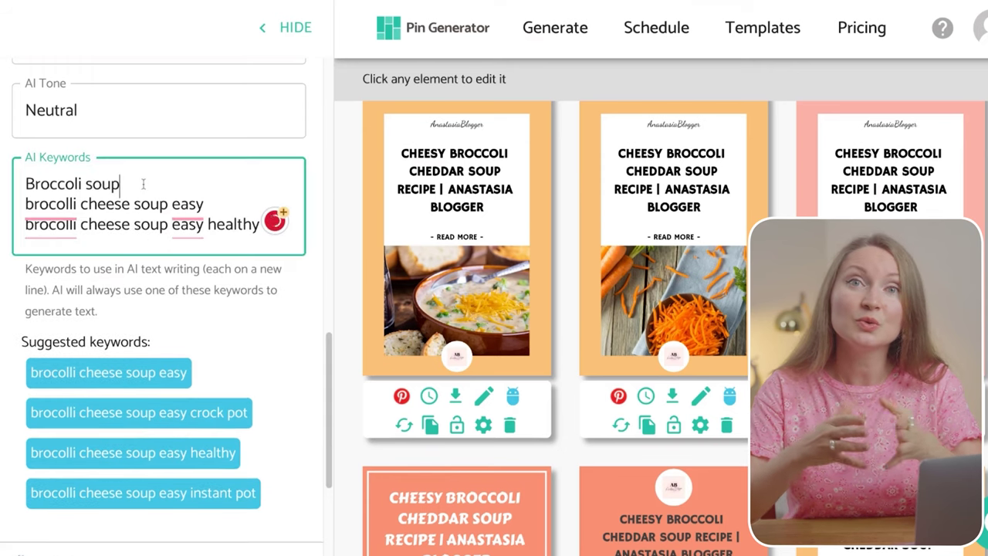
{"action": "left_click", "coordinate": [85, 184]}
{"action": "type", "text": "Cheddar"}
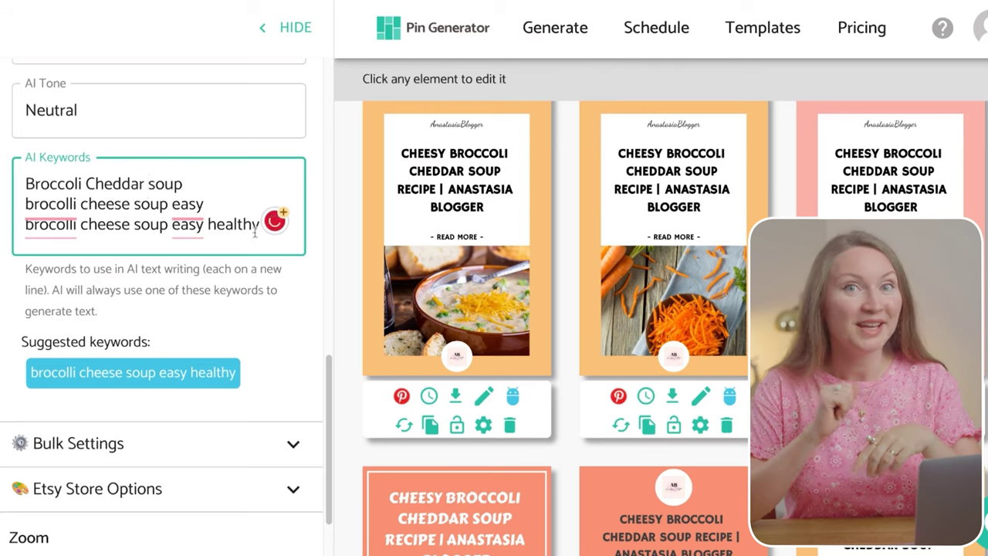
{"action": "scroll", "coordinate": [256, 291], "scroll_direction": "down", "scroll_amount": 1}
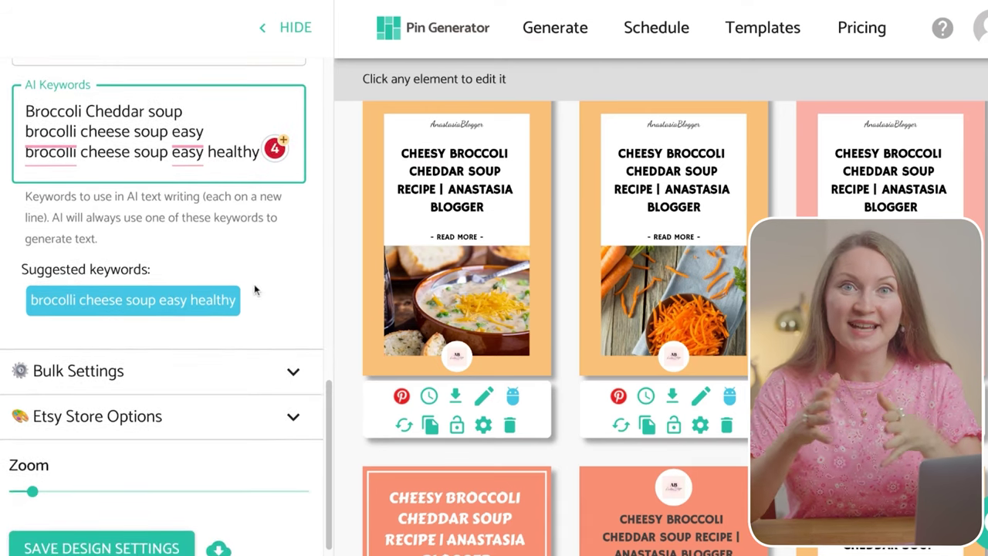
{"action": "scroll", "coordinate": [162, 309], "scroll_direction": "down", "scroll_amount": 1}
{"action": "scroll", "coordinate": [162, 308], "scroll_direction": "up", "scroll_amount": 3}
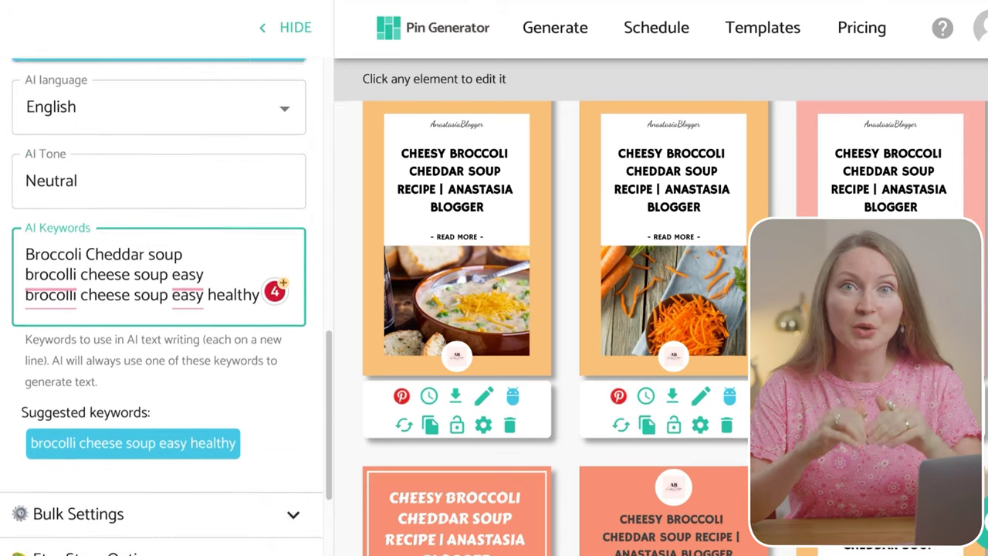
{"action": "scroll", "coordinate": [166, 306], "scroll_direction": "up", "scroll_amount": 1}
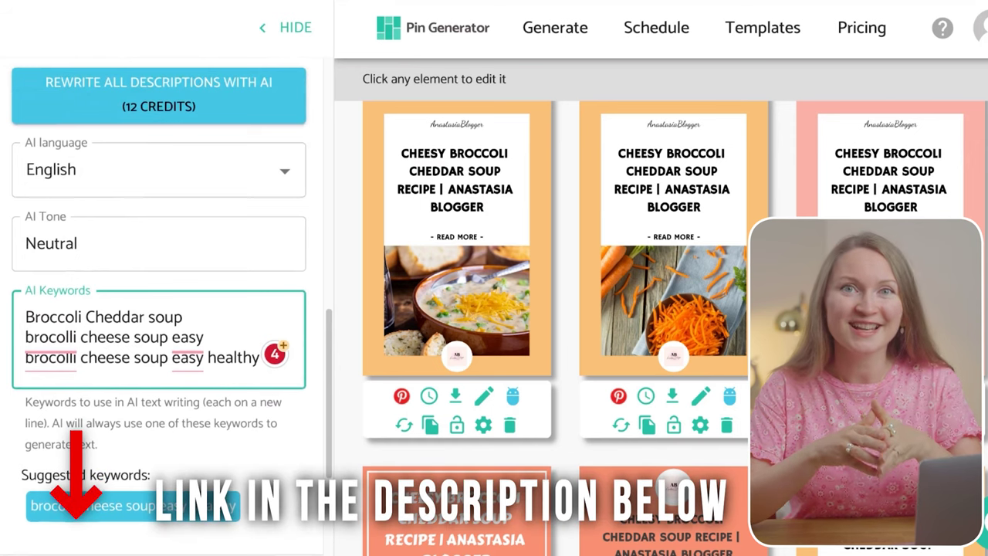
{"action": "scroll", "coordinate": [149, 328], "scroll_direction": "up", "scroll_amount": 1}
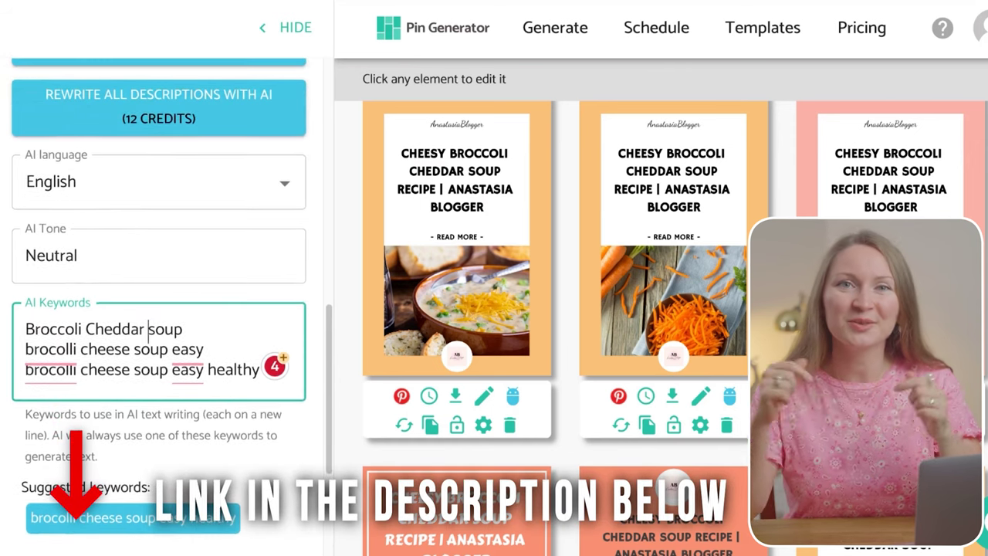
{"action": "scroll", "coordinate": [149, 329], "scroll_direction": "up", "scroll_amount": 3}
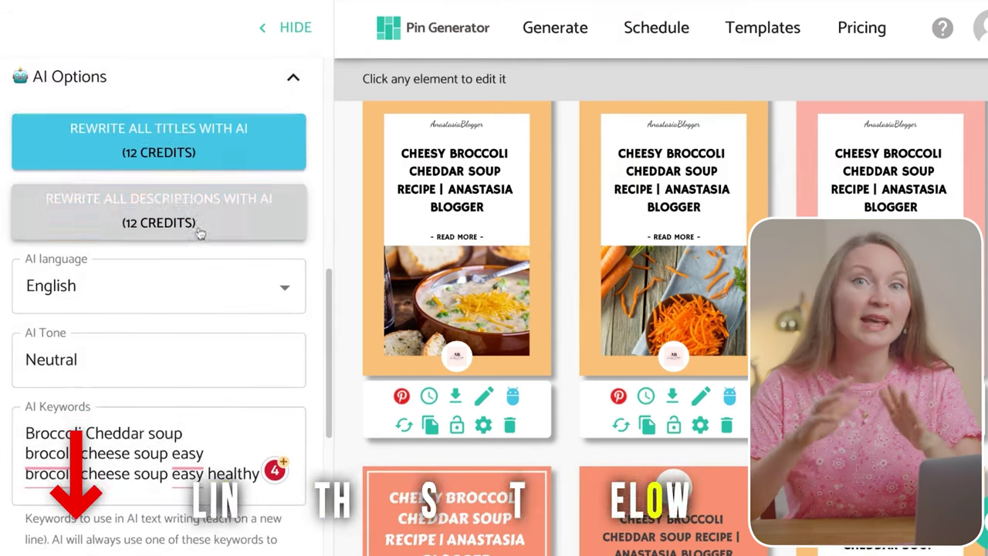
Rewrite all pin titles with AI and check the new title on the blue pin.
{"action": "left_click", "coordinate": [158, 139]}
{"action": "left_click", "coordinate": [645, 395]}
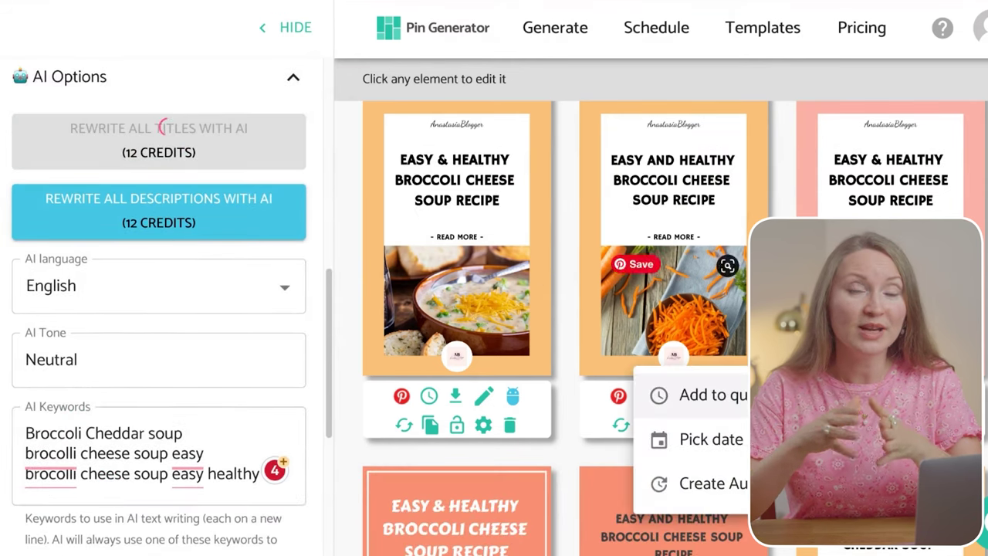
{"action": "left_click", "coordinate": [168, 127]}
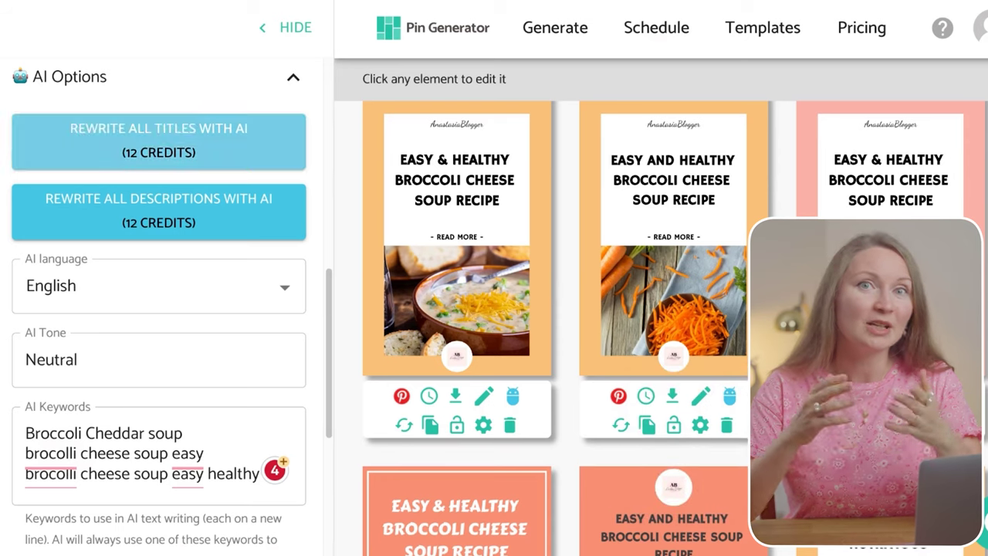
{"action": "scroll", "coordinate": [660, 324], "scroll_direction": "down", "scroll_amount": 4}
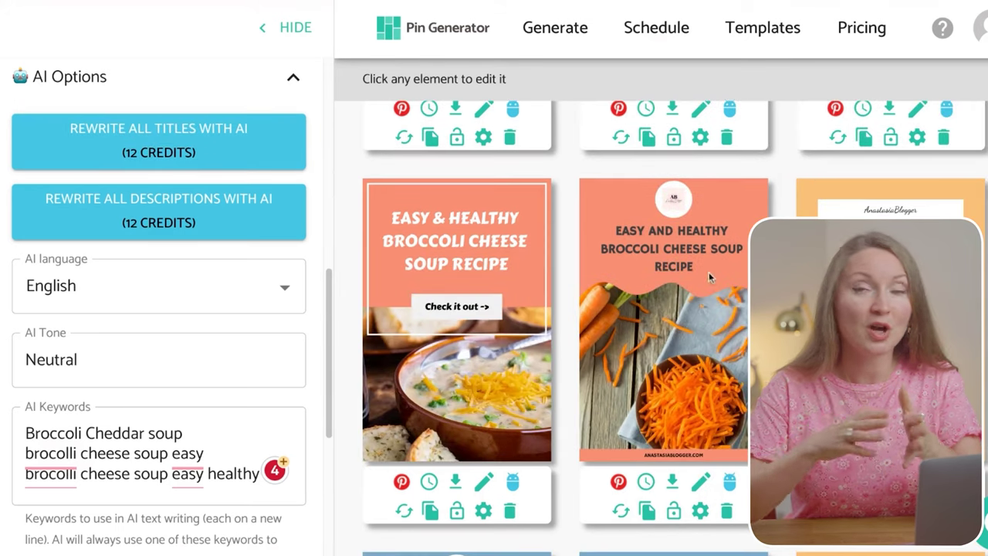
{"action": "scroll", "coordinate": [472, 289], "scroll_direction": "down", "scroll_amount": 5}
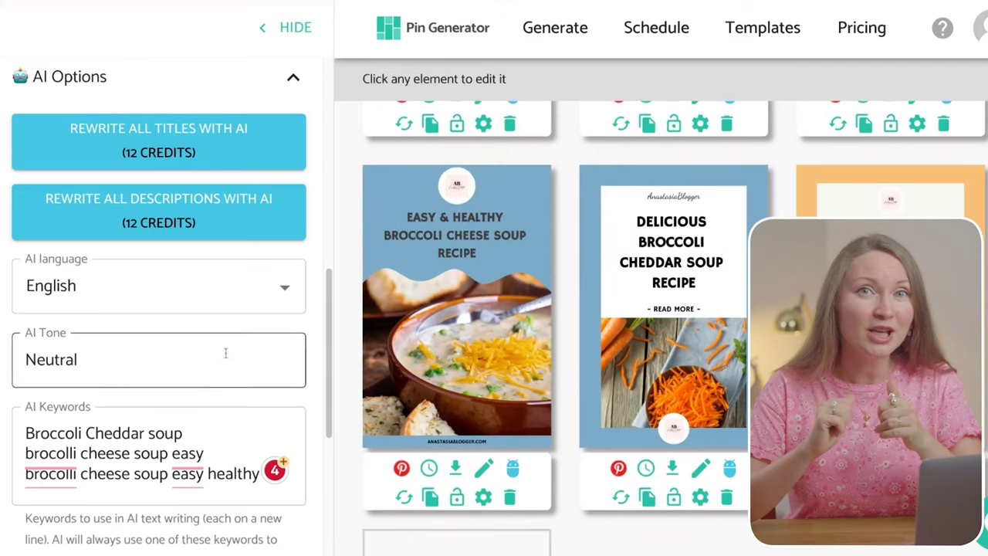
{"action": "left_click", "coordinate": [483, 469]}
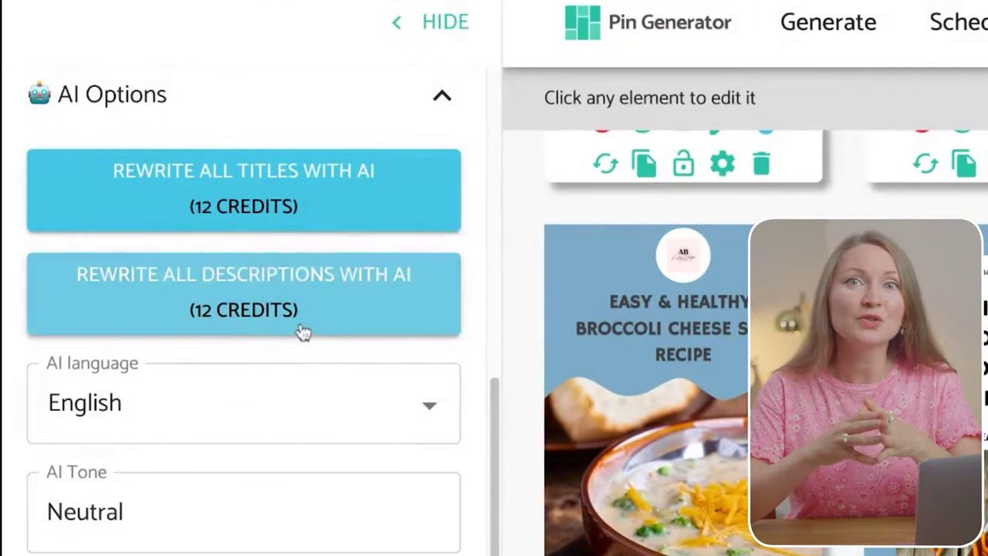
Rewrite all pin descriptions with AI and review the orange and green collage pins' text.
{"action": "left_click", "coordinate": [199, 196]}
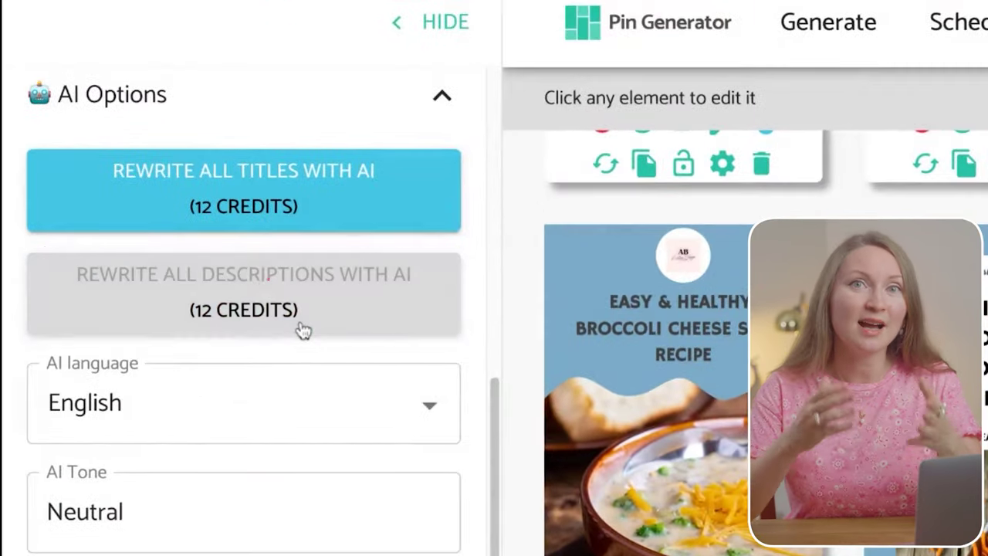
{"action": "scroll", "coordinate": [329, 435], "scroll_direction": "down", "scroll_amount": 4}
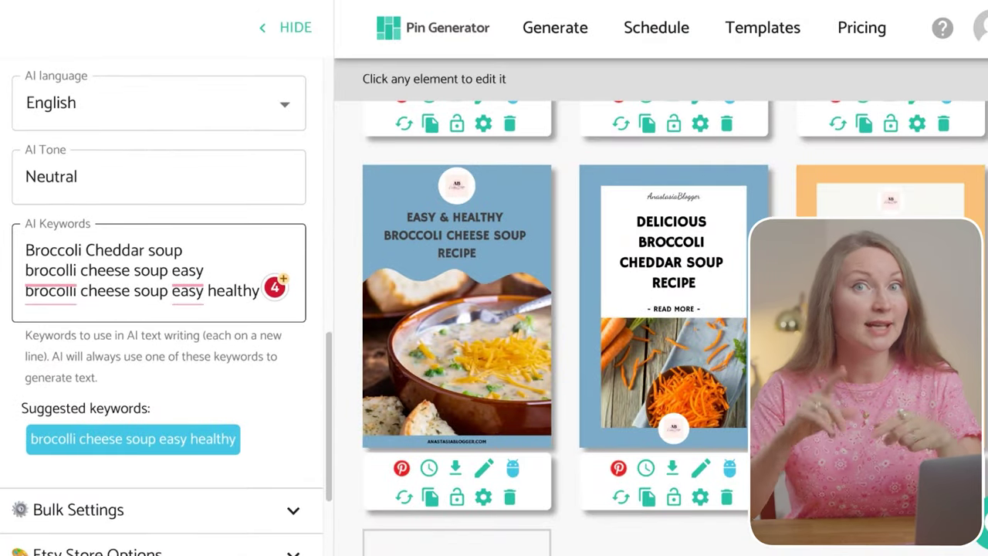
{"action": "scroll", "coordinate": [632, 397], "scroll_direction": "up", "scroll_amount": 2}
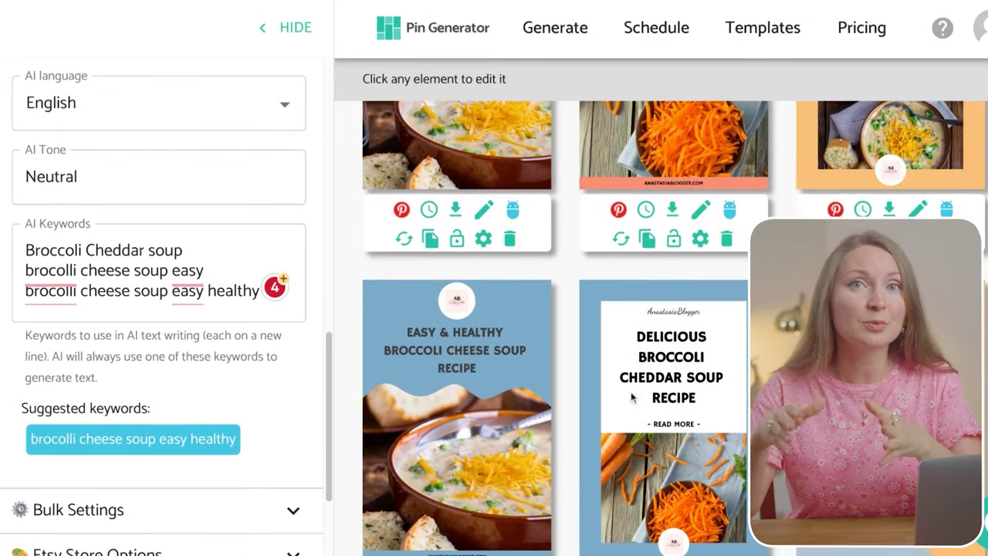
{"action": "left_click", "coordinate": [700, 211]}
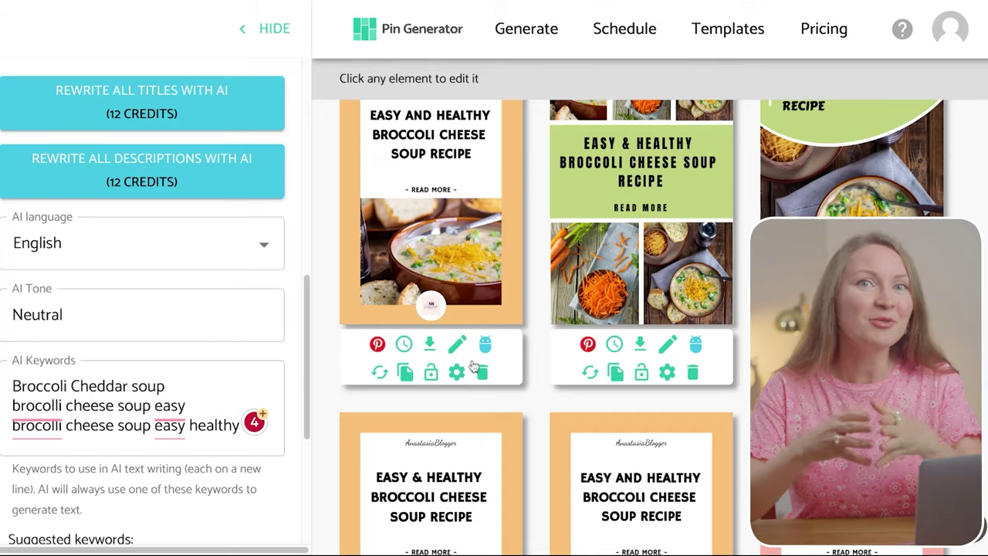
{"action": "left_click", "coordinate": [457, 344]}
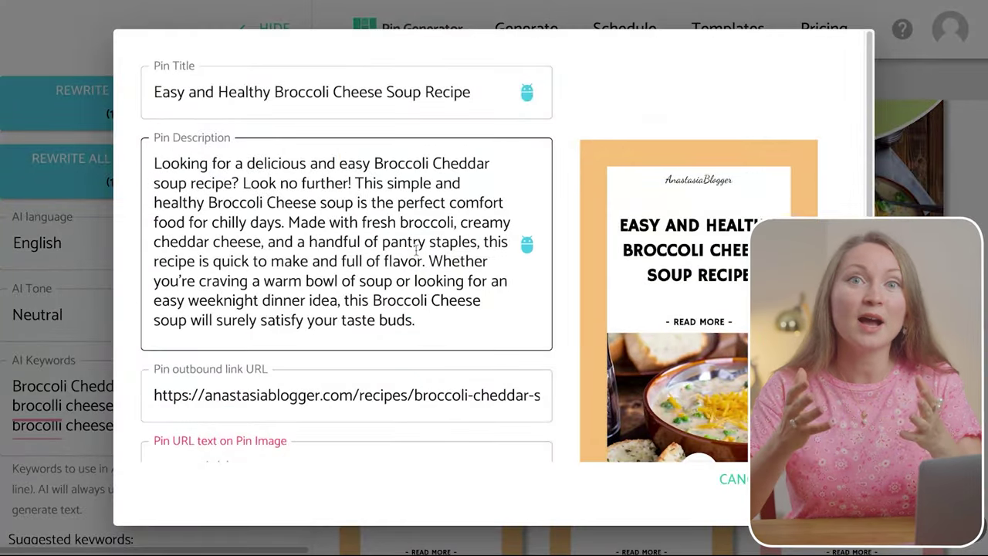
{"action": "key", "text": "Escape"}
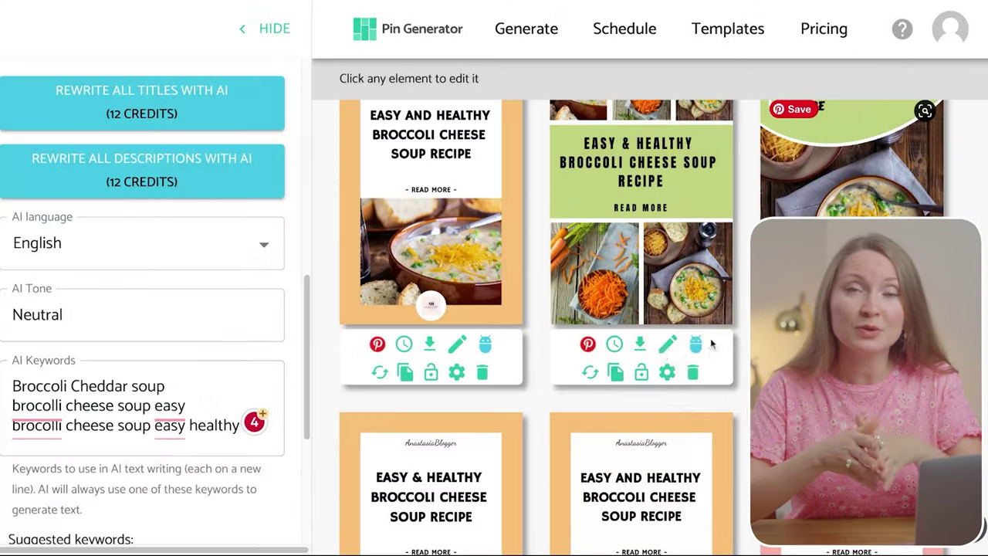
{"action": "left_click", "coordinate": [657, 349]}
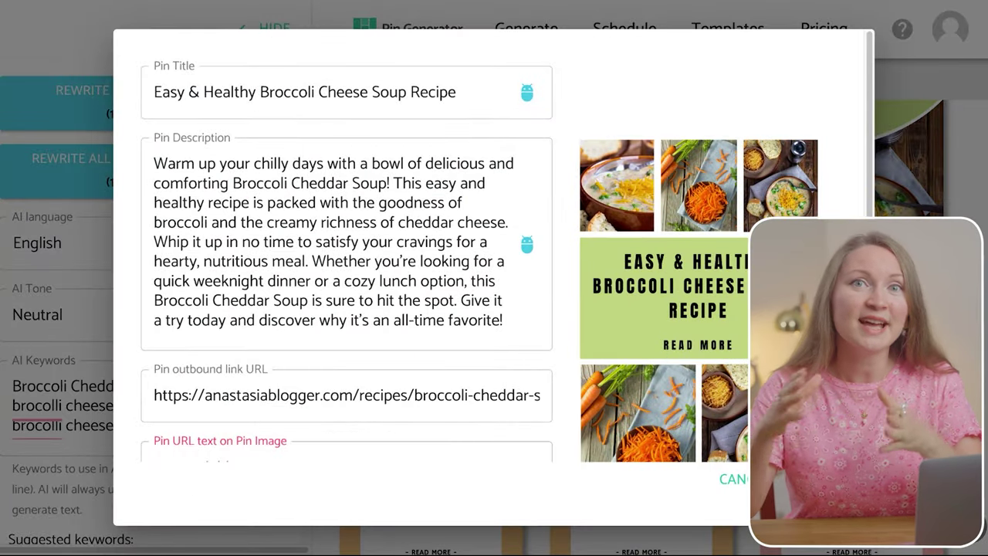
{"action": "key", "text": "Escape"}
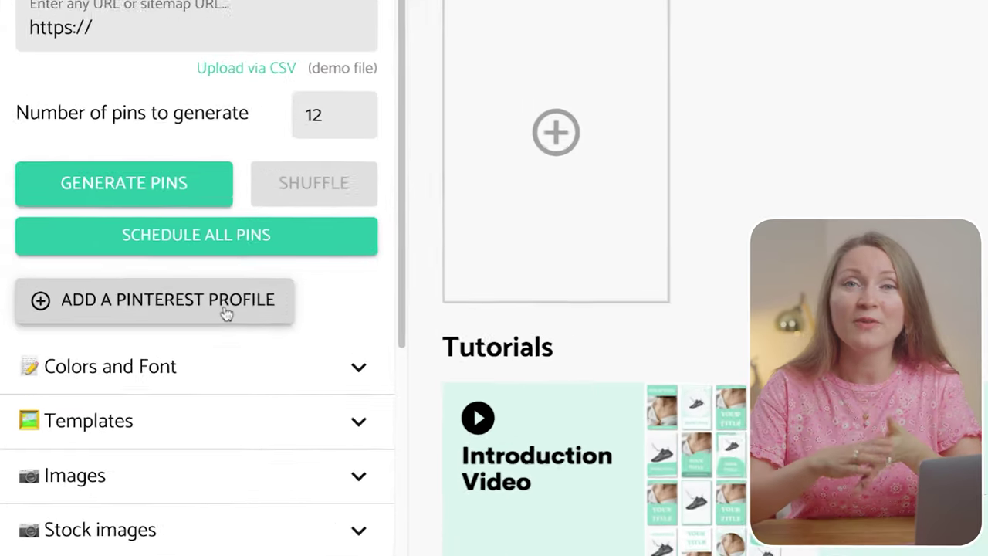
Add a Pinterest profile and grant Pin Generator access on Pinterest's Authorize app page.
{"action": "left_click", "coordinate": [183, 330]}
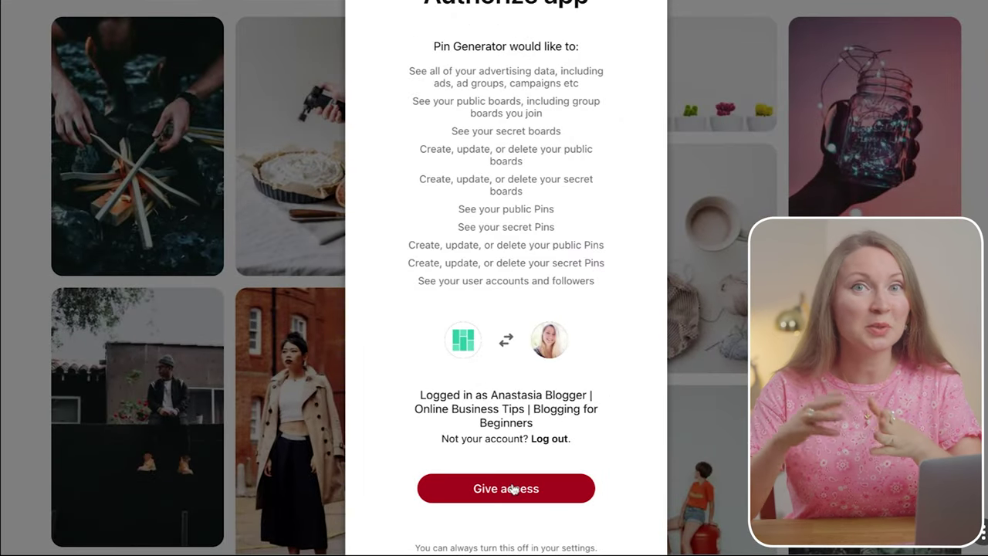
{"action": "left_click", "coordinate": [512, 487]}
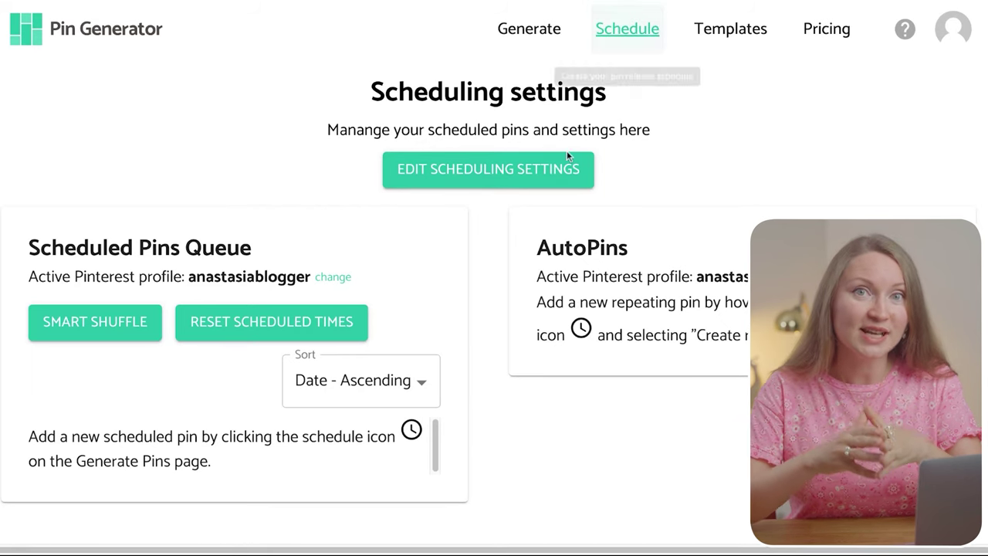
Set the scheduling timezone to Eastern Time (US & Canada) and save the scheduling settings.
{"action": "left_click", "coordinate": [543, 170]}
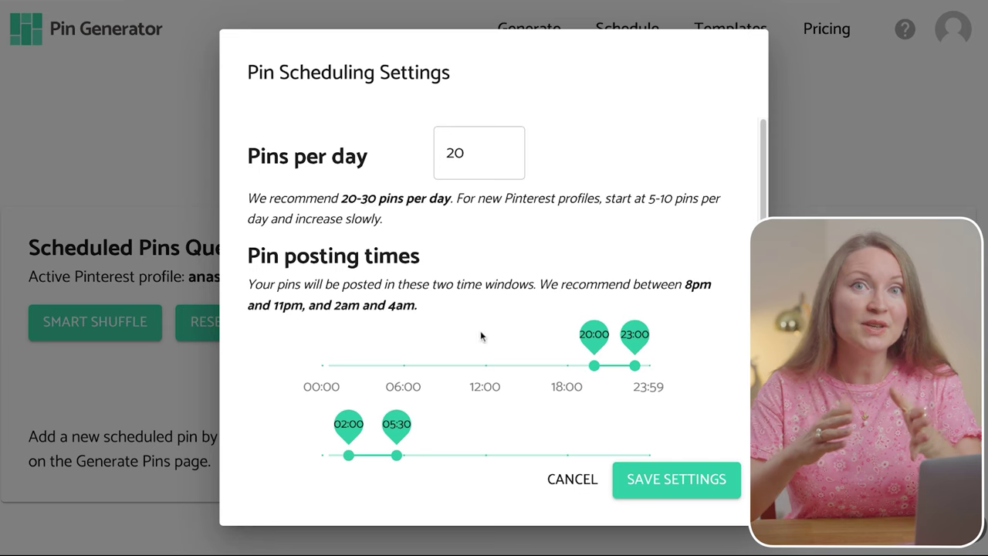
{"action": "scroll", "coordinate": [455, 311], "scroll_direction": "down", "scroll_amount": 5}
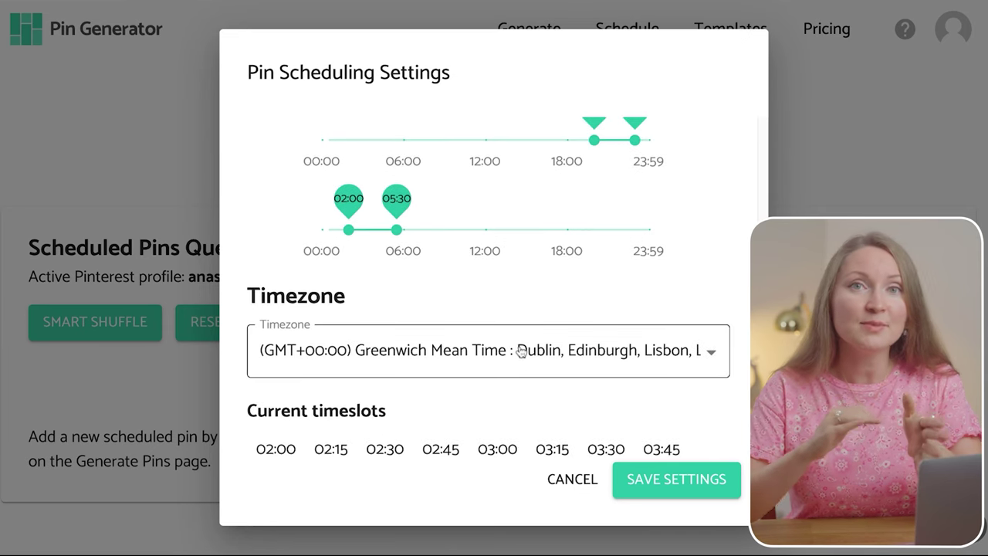
{"action": "scroll", "coordinate": [522, 351], "scroll_direction": "down", "scroll_amount": 2}
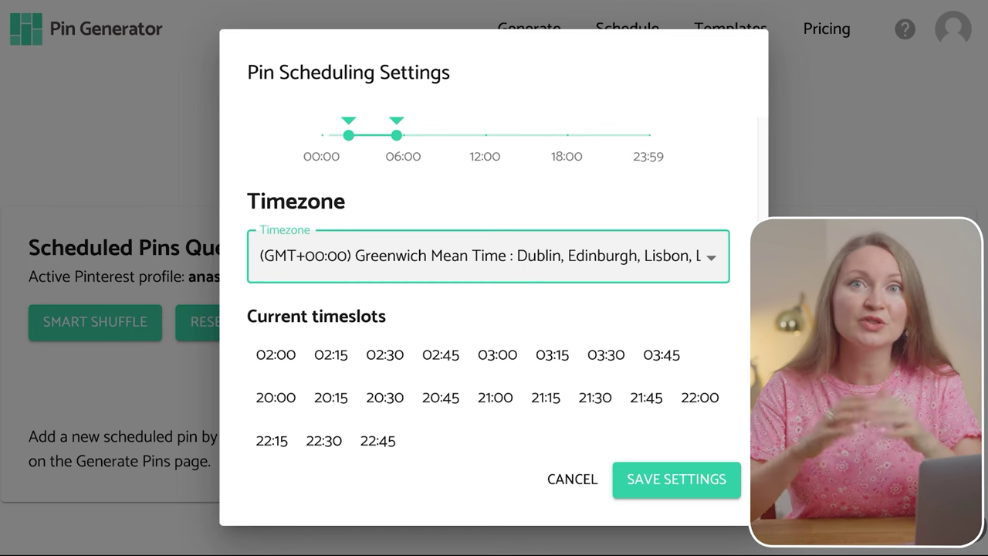
{"action": "left_click", "coordinate": [637, 484]}
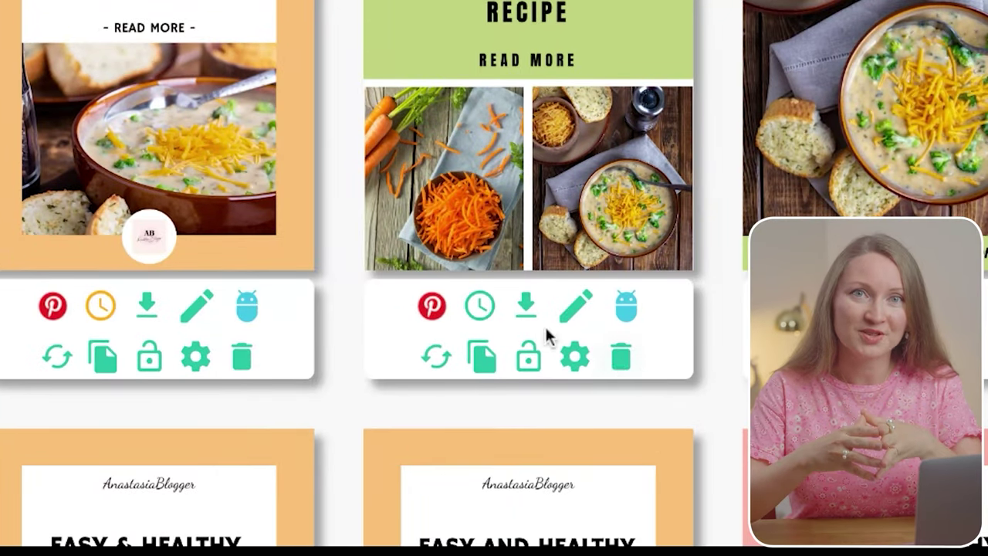
Queue the green collage Easy & Healthy Broccoli Cheese Soup pin for posting.
{"action": "left_click", "coordinate": [480, 307]}
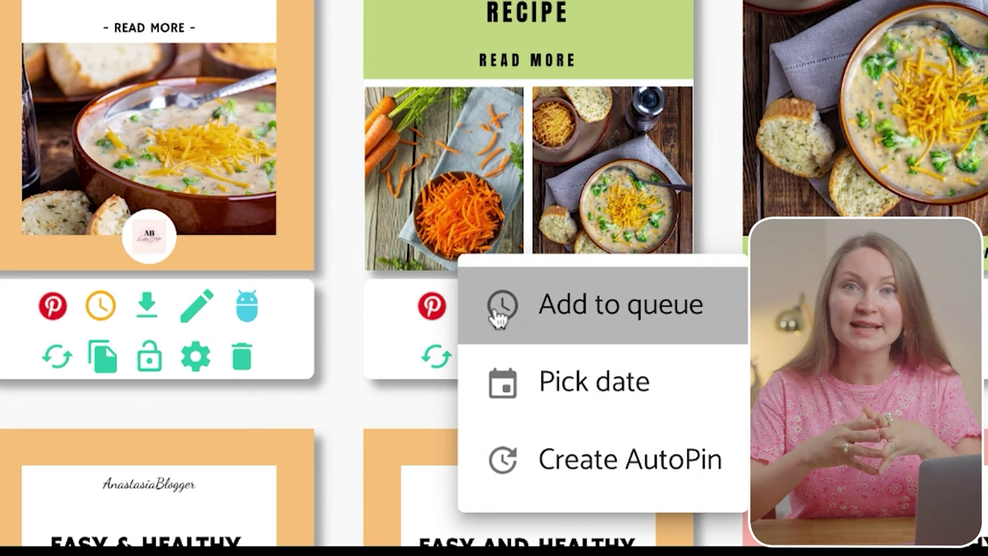
{"action": "left_click", "coordinate": [498, 309]}
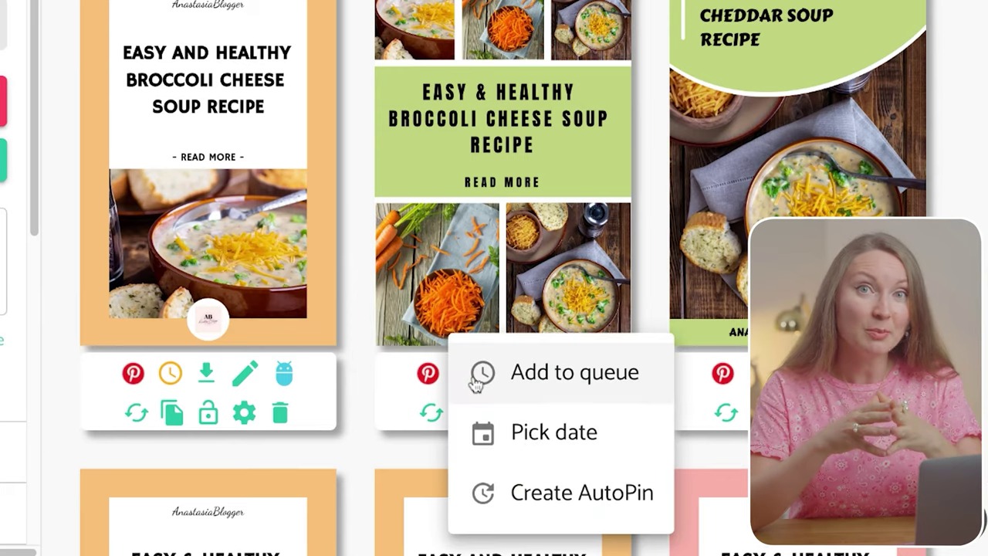
Schedule the pin for a picked date of 06/09/2023 at 21:10.
{"action": "left_click", "coordinate": [525, 446]}
{"action": "left_click", "coordinate": [330, 189]}
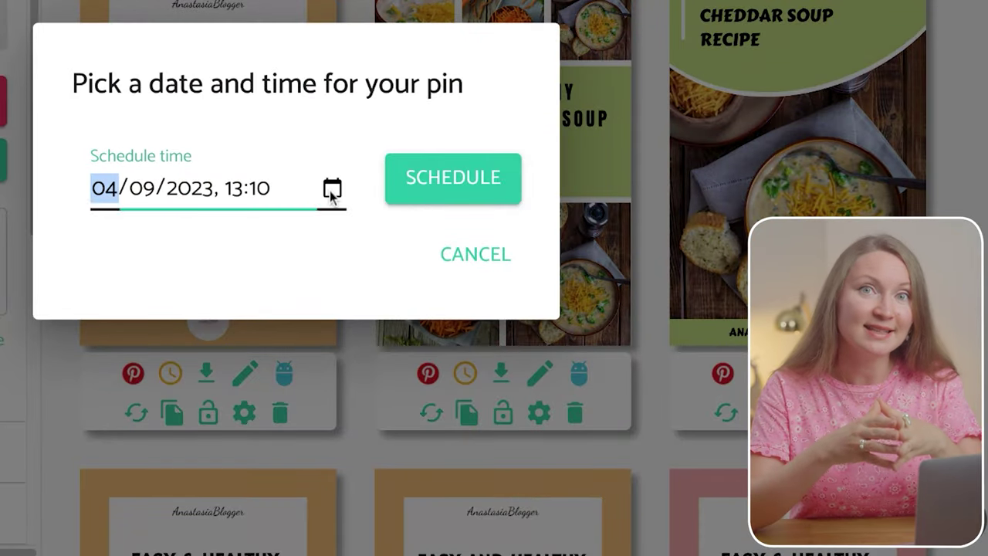
{"action": "key", "text": "Up"}
{"action": "key", "text": "Up"}
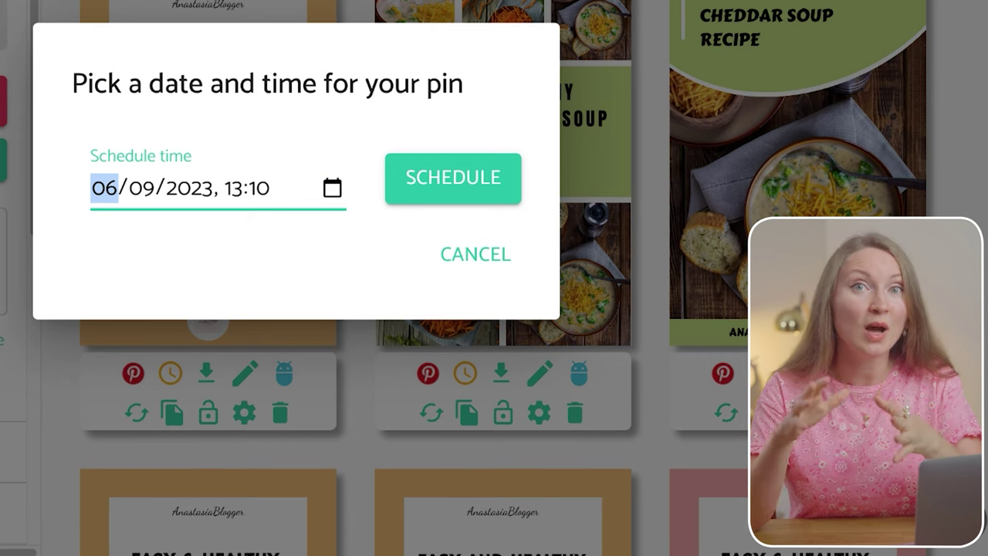
{"action": "left_click", "coordinate": [389, 270]}
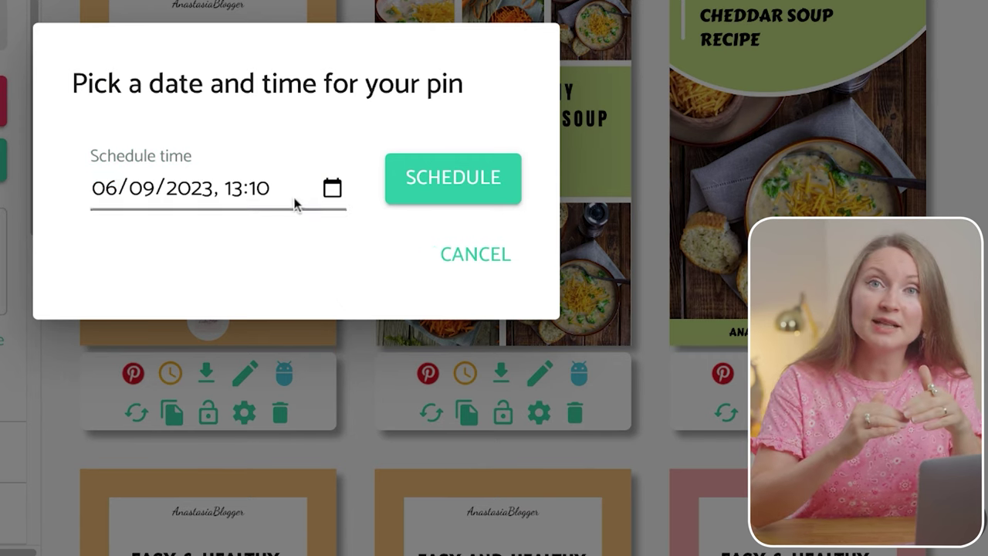
{"action": "left_click", "coordinate": [236, 189]}
{"action": "left_click", "coordinate": [233, 191]}
{"action": "type", "text": "21"}
{"action": "left_click", "coordinate": [382, 255]}
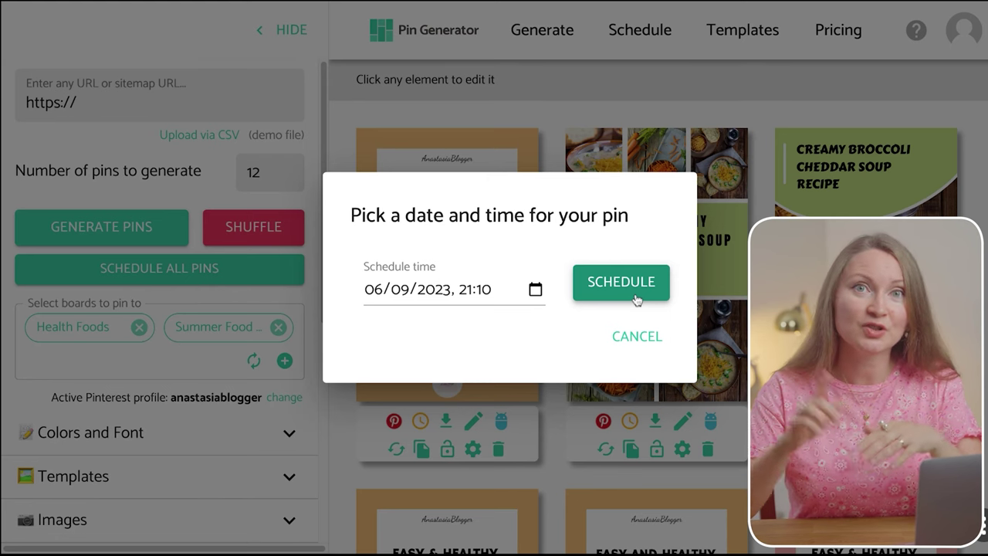
{"action": "left_click", "coordinate": [635, 299]}
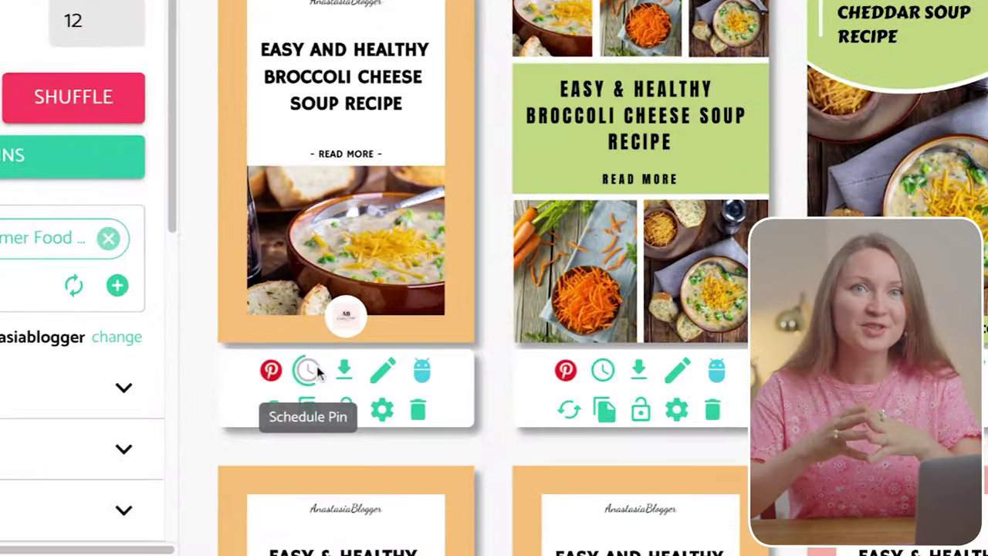
Start an AutoPin from the first pin with a 7-day interval between pins.
{"action": "left_click", "coordinate": [422, 424]}
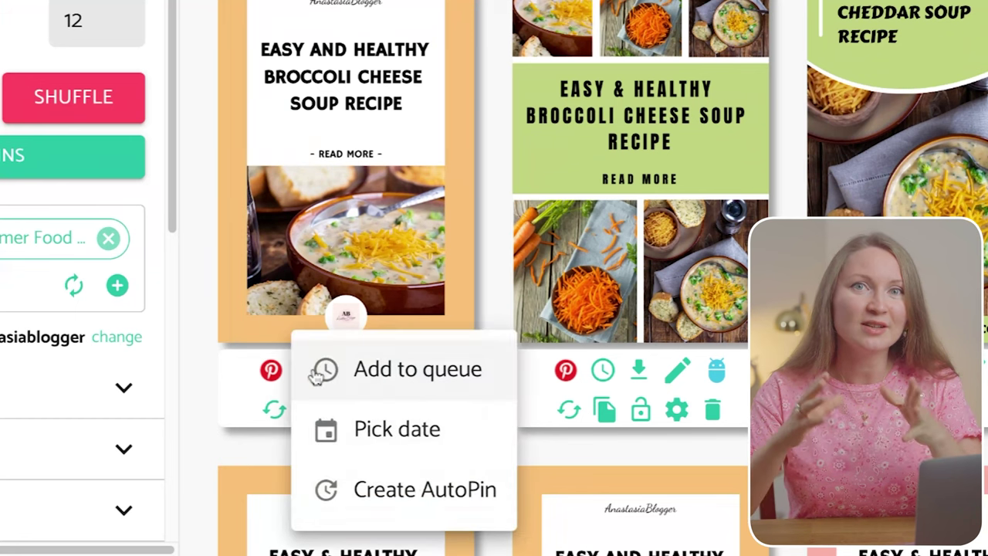
{"action": "left_click", "coordinate": [417, 494]}
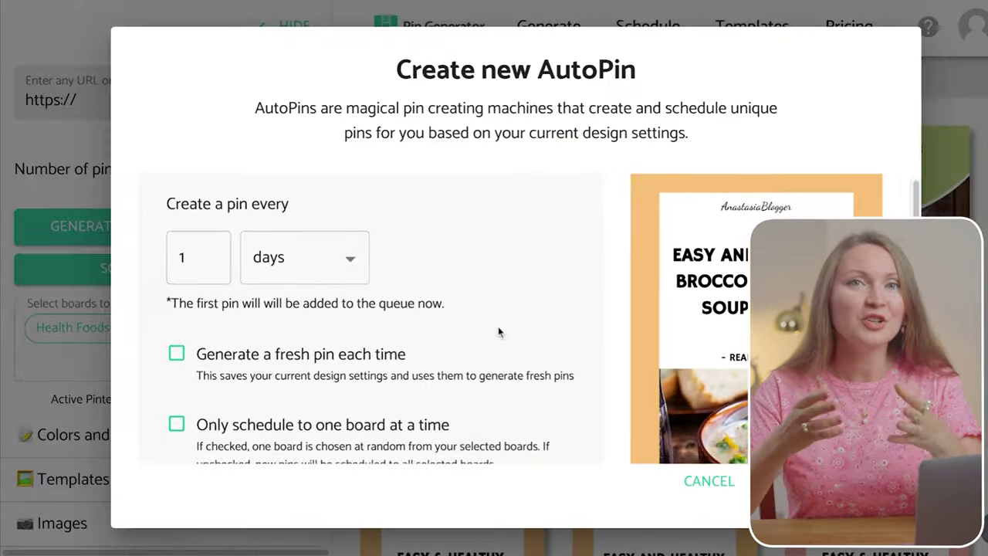
{"action": "scroll", "coordinate": [409, 245], "scroll_direction": "down", "scroll_amount": 3}
{"action": "scroll", "coordinate": [410, 245], "scroll_direction": "up", "scroll_amount": 2}
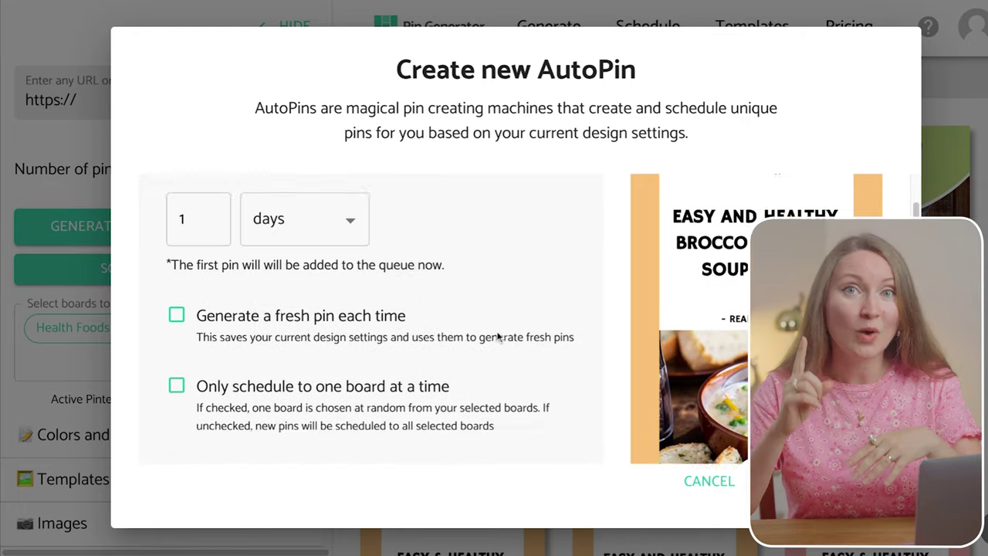
{"action": "scroll", "coordinate": [498, 337], "scroll_direction": "up", "scroll_amount": 1}
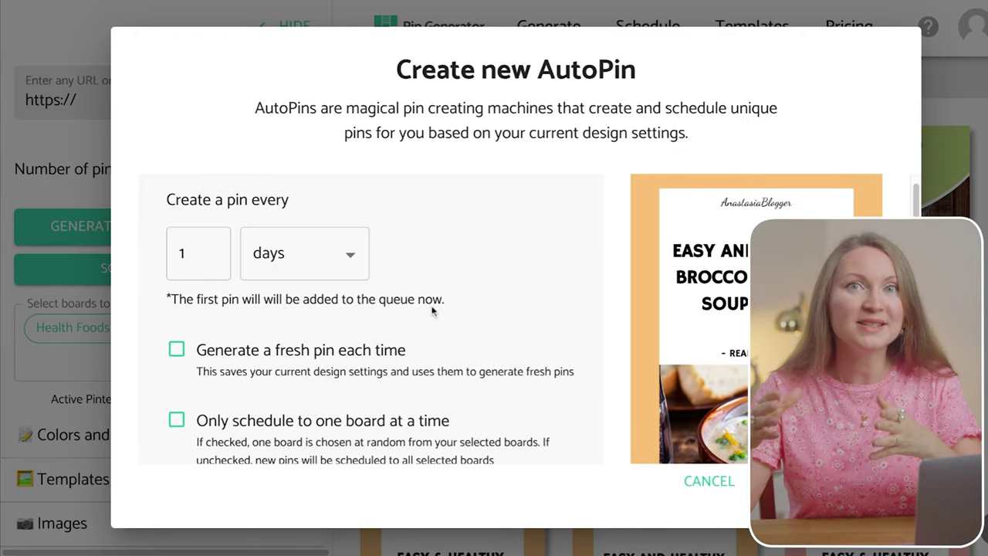
{"action": "left_click", "coordinate": [210, 248]}
{"action": "left_click", "coordinate": [211, 248]}
{"action": "left_click", "coordinate": [211, 247]}
{"action": "left_click", "coordinate": [211, 247]}
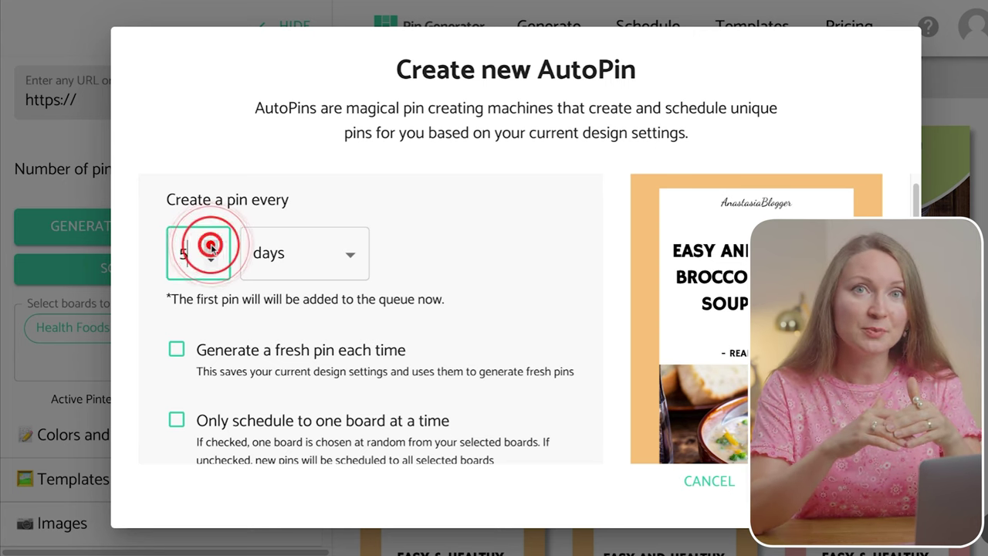
{"action": "left_click", "coordinate": [211, 246]}
{"action": "left_click", "coordinate": [211, 245]}
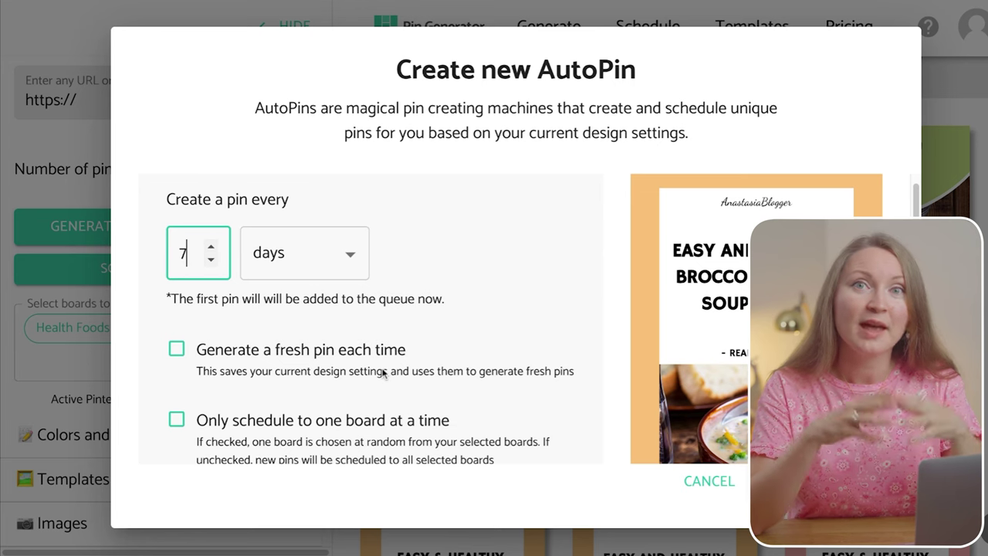
Enable Generate a fresh pin and AI rewriting of both titles and descriptions.
{"action": "scroll", "coordinate": [362, 369], "scroll_direction": "down", "scroll_amount": 1}
{"action": "left_click", "coordinate": [265, 299]}
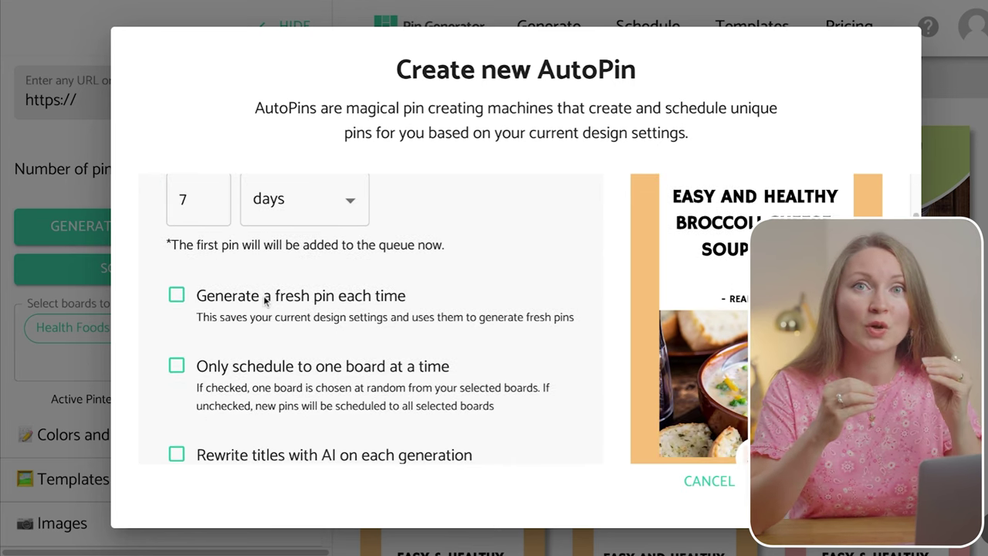
{"action": "left_click", "coordinate": [176, 295]}
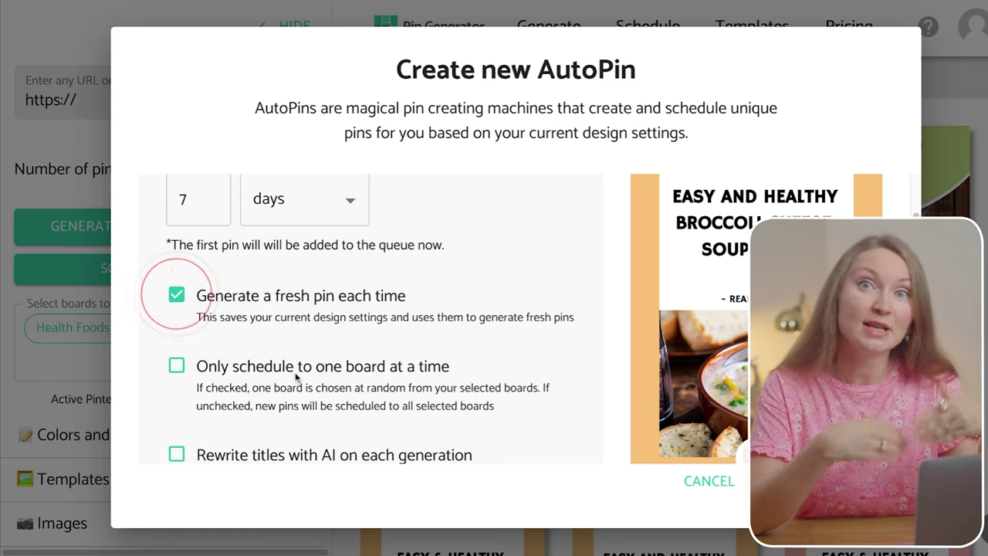
{"action": "scroll", "coordinate": [409, 373], "scroll_direction": "down", "scroll_amount": 1}
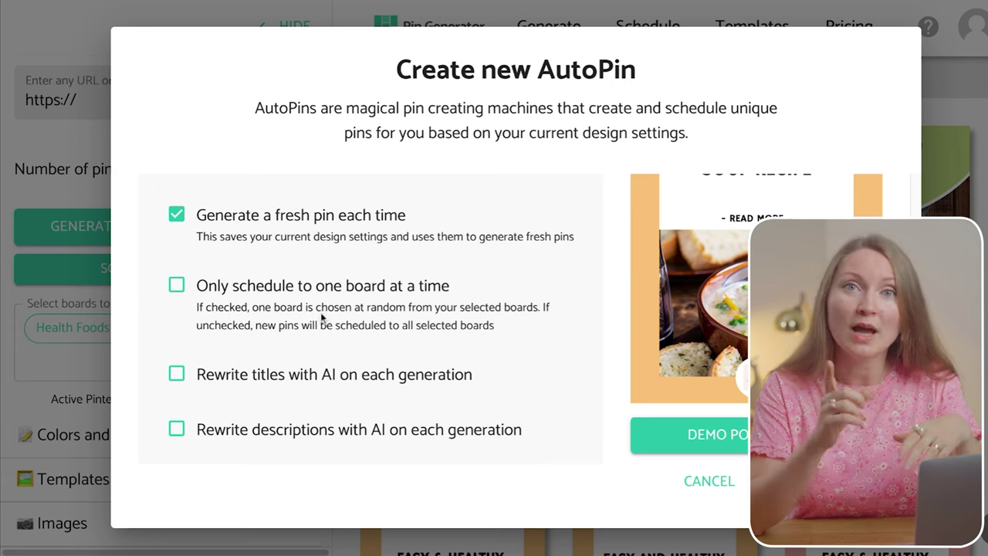
{"action": "left_click_drag", "start_coordinate": [256, 307], "coordinate": [494, 324]}
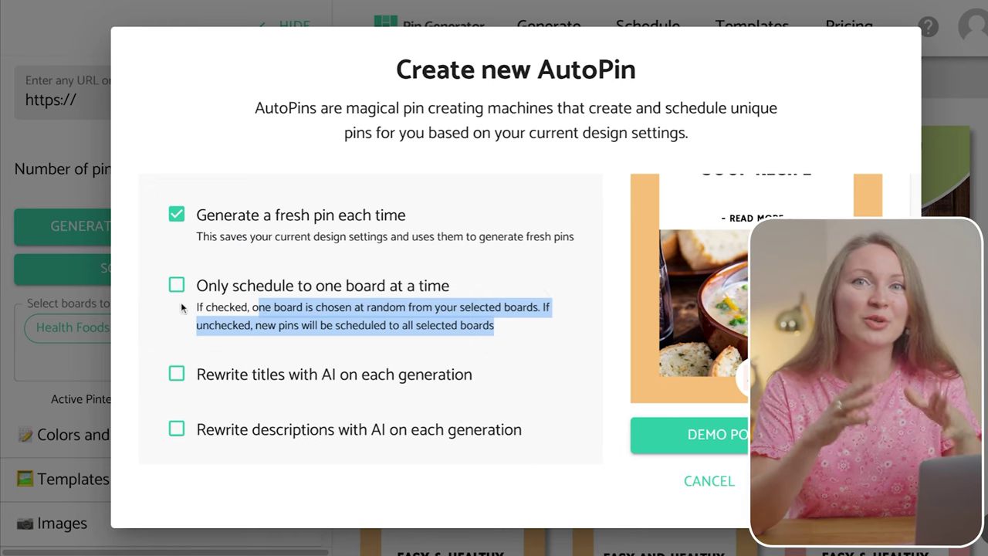
{"action": "left_click", "coordinate": [177, 375]}
{"action": "left_click", "coordinate": [175, 428]}
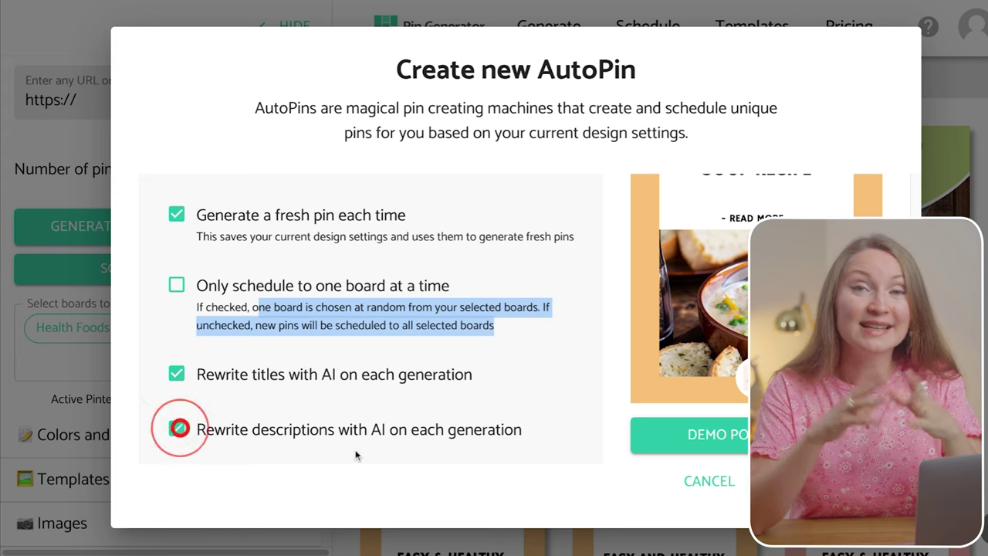
{"action": "scroll", "coordinate": [444, 409], "scroll_direction": "down", "scroll_amount": 1}
{"action": "scroll", "coordinate": [444, 408], "scroll_direction": "down", "scroll_amount": 2}
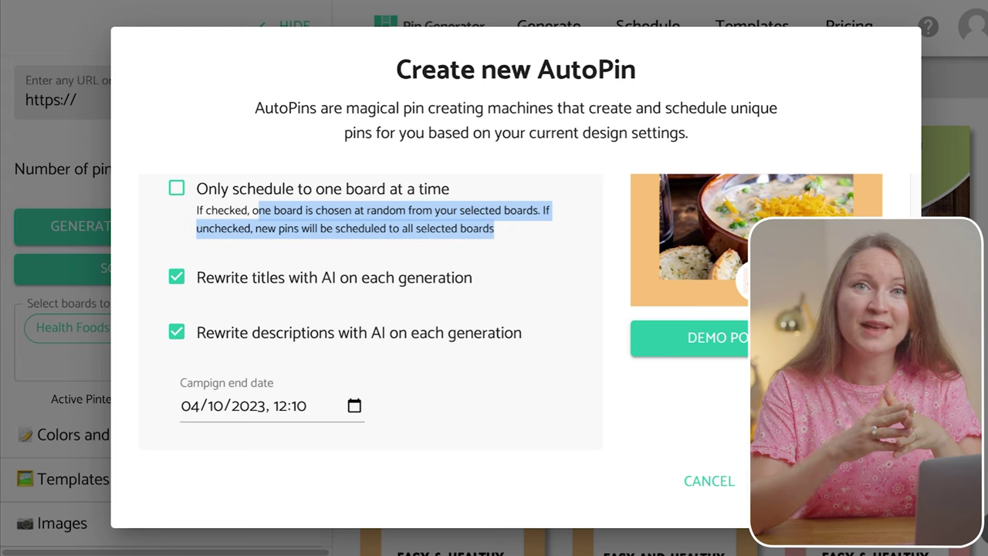
Run a Demo Post with these AutoPin settings.
{"action": "left_click", "coordinate": [671, 347]}
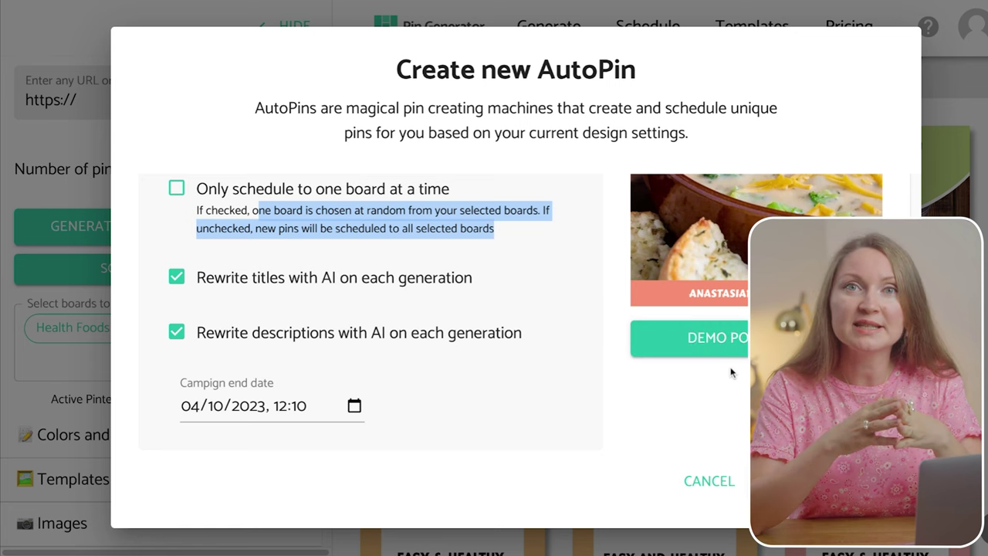
{"action": "scroll", "coordinate": [727, 371], "scroll_direction": "up", "scroll_amount": 3}
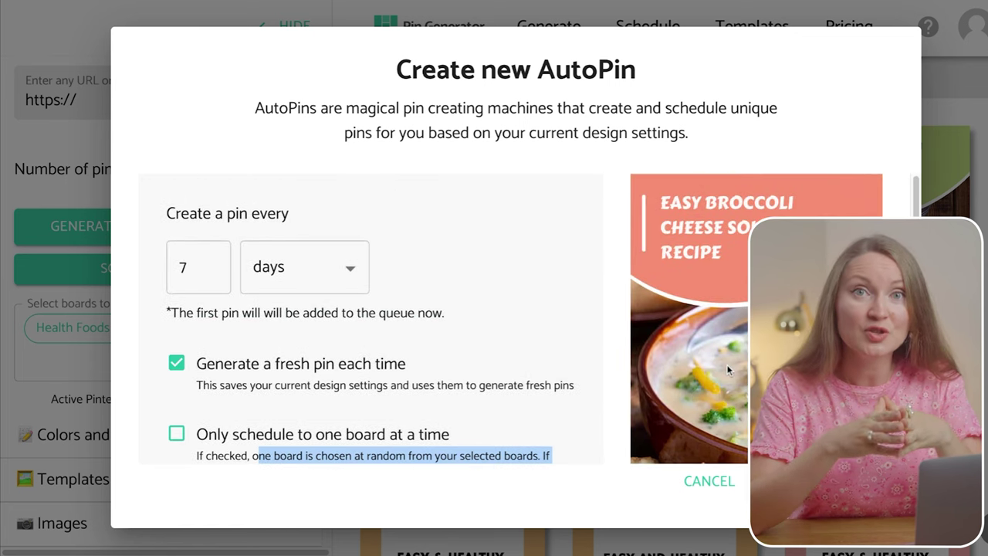
{"action": "scroll", "coordinate": [726, 370], "scroll_direction": "down", "scroll_amount": 2}
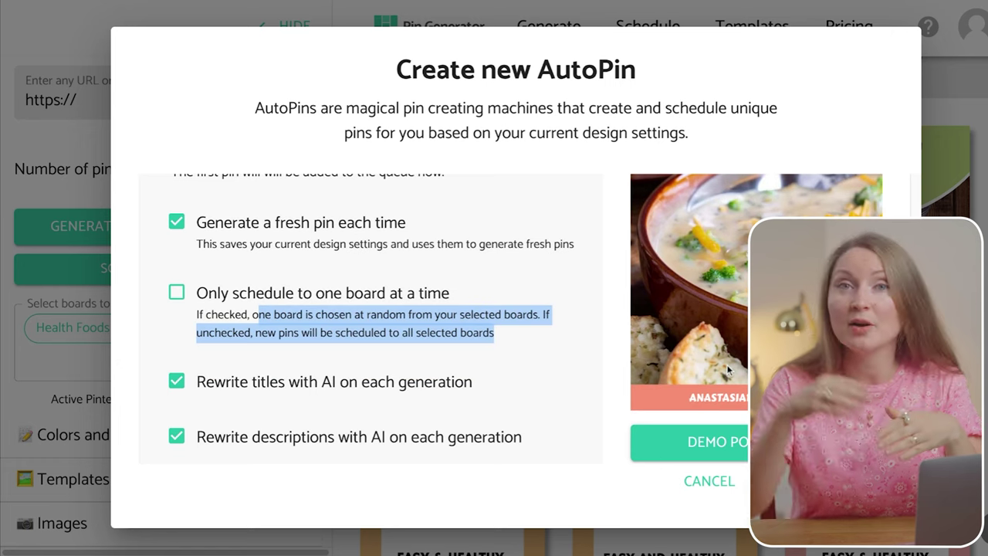
{"action": "scroll", "coordinate": [727, 371], "scroll_direction": "down", "scroll_amount": 2}
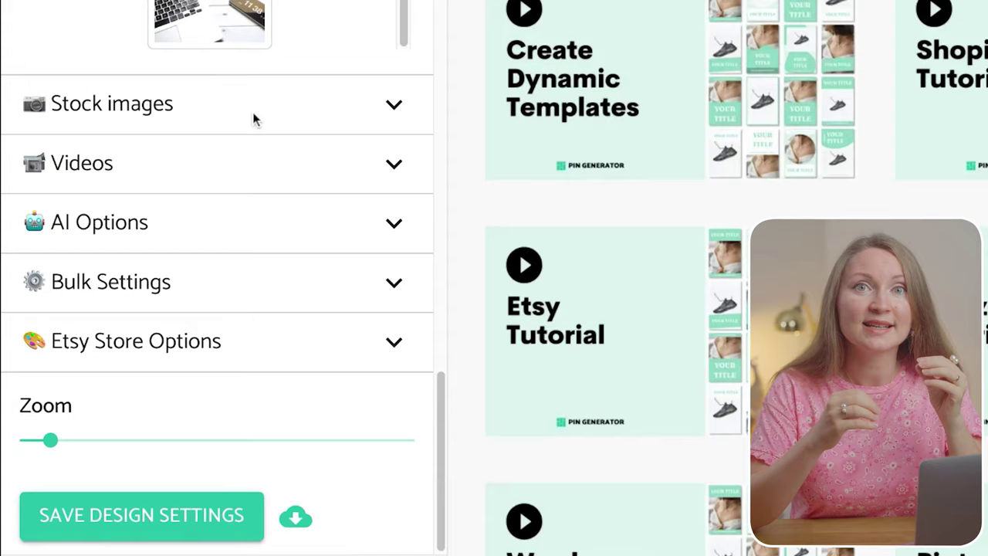
Search stock images for 'blogging' and add two photos to image uploads.
{"action": "left_click", "coordinate": [181, 223]}
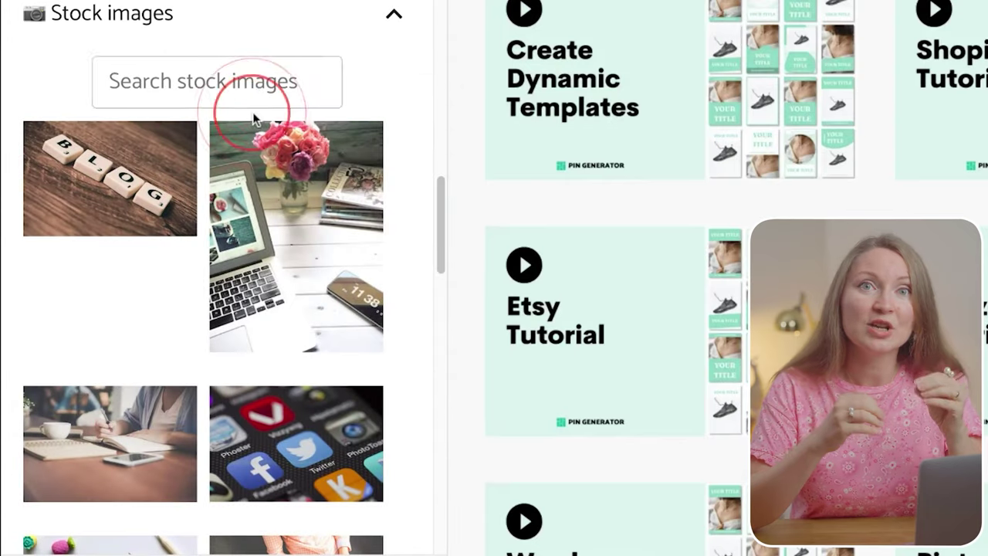
{"action": "left_click", "coordinate": [258, 82]}
{"action": "type", "text": "blogging"}
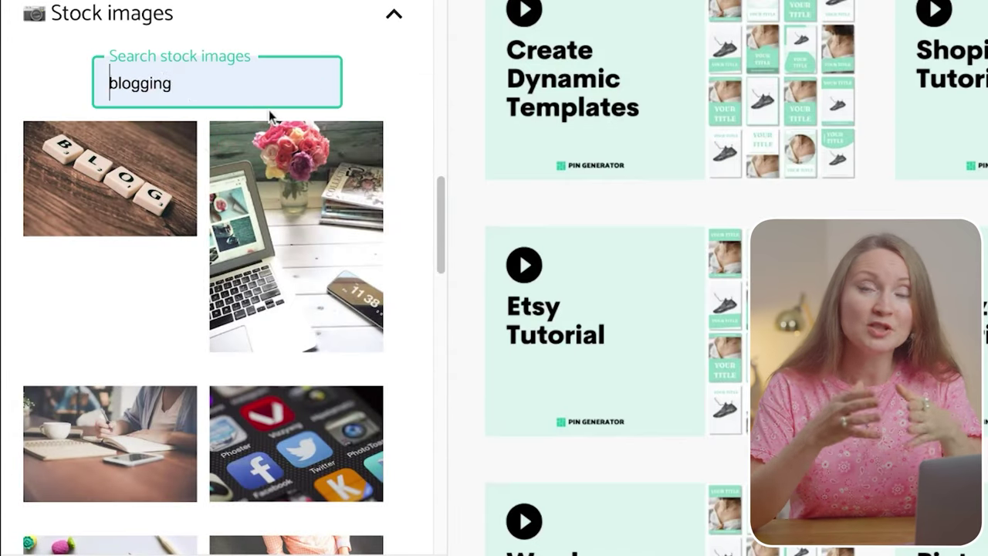
{"action": "scroll", "coordinate": [312, 315], "scroll_direction": "down", "scroll_amount": 5}
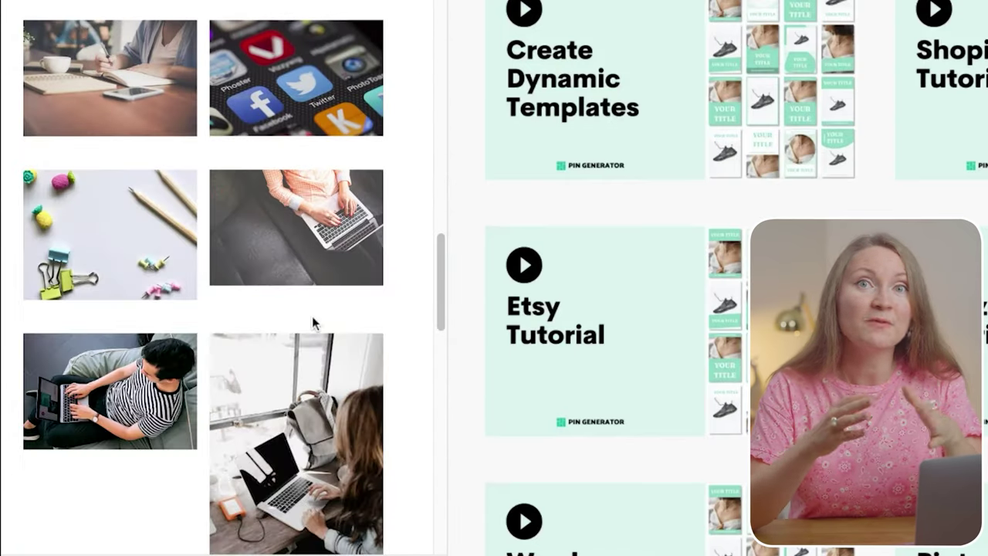
{"action": "left_click", "coordinate": [364, 349]}
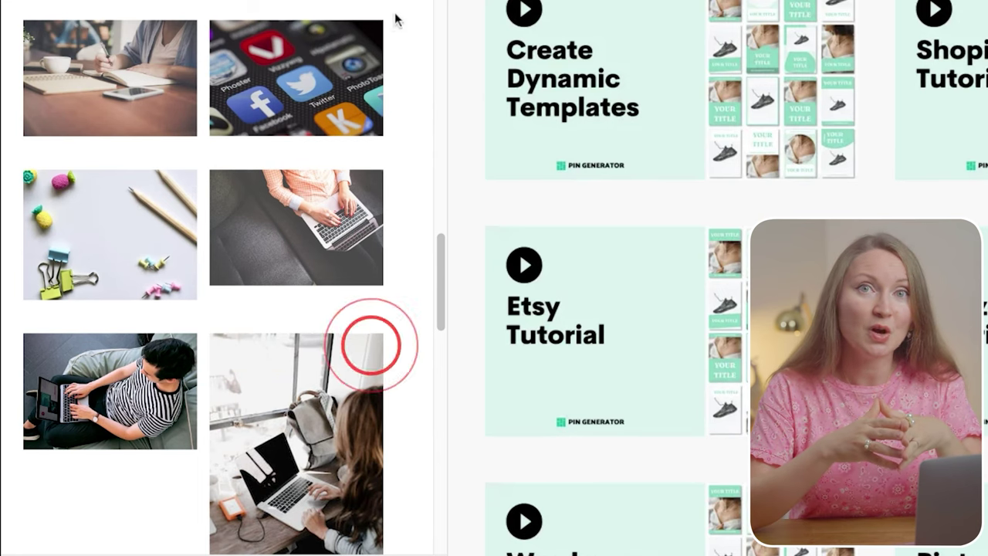
{"action": "left_click", "coordinate": [364, 45]}
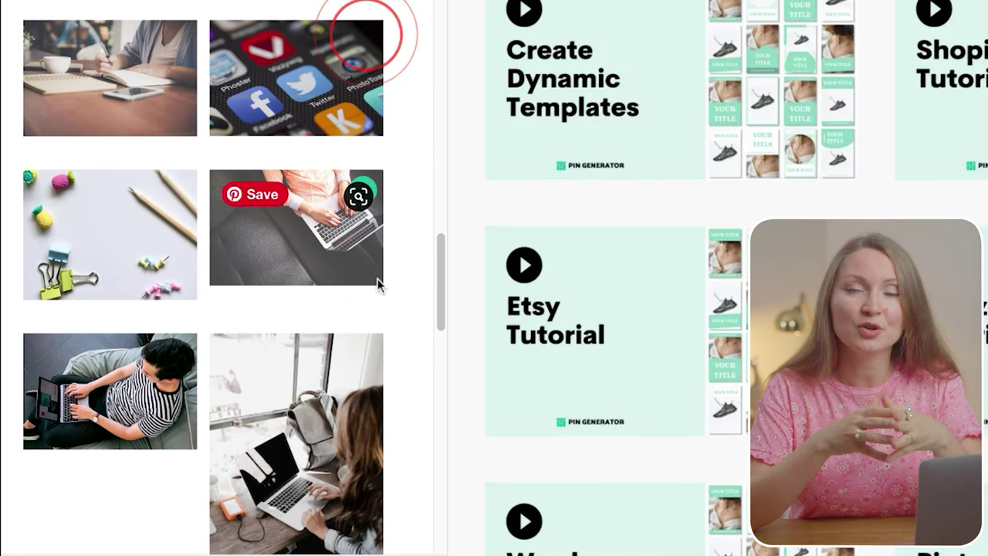
Load more stock photos, then expand the Videos section.
{"action": "scroll", "coordinate": [362, 309], "scroll_direction": "down", "scroll_amount": 5}
{"action": "scroll", "coordinate": [294, 385], "scroll_direction": "down", "scroll_amount": 2}
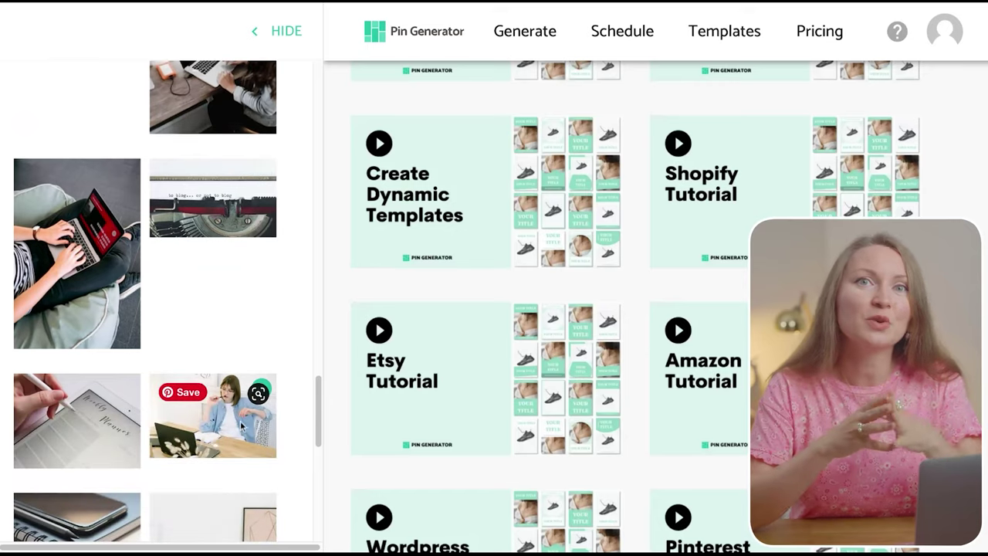
{"action": "scroll", "coordinate": [235, 450], "scroll_direction": "down", "scroll_amount": 4}
{"action": "scroll", "coordinate": [208, 459], "scroll_direction": "down", "scroll_amount": 4}
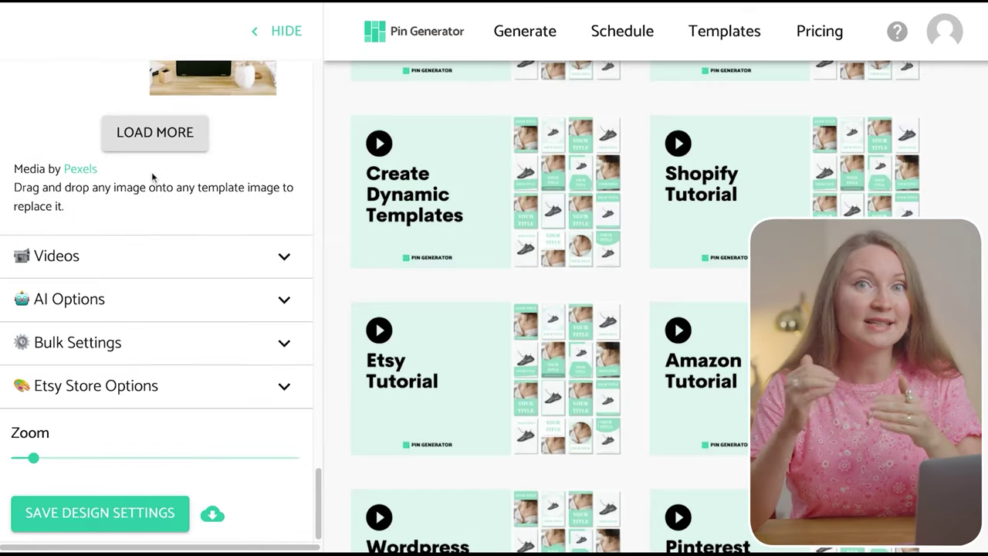
{"action": "left_click", "coordinate": [172, 137]}
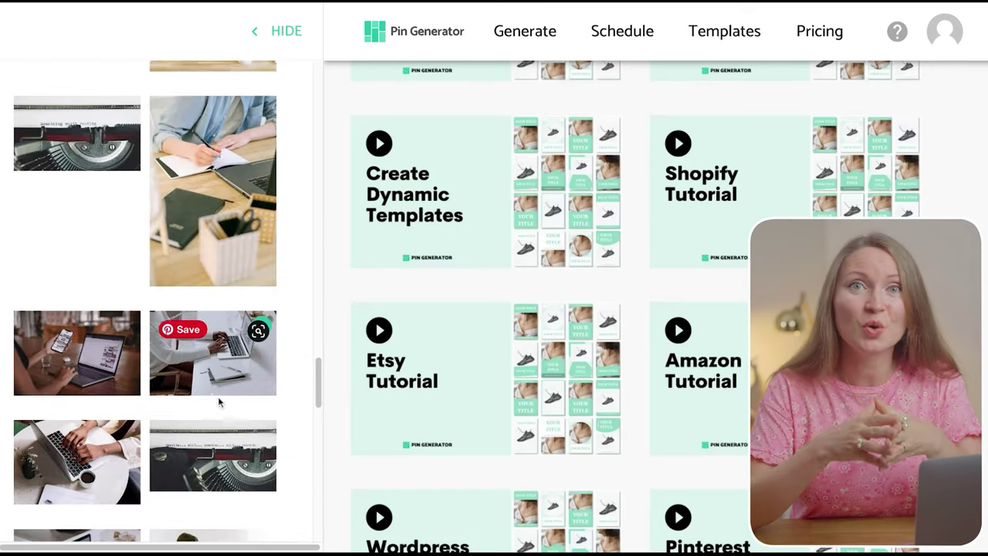
{"action": "scroll", "coordinate": [218, 400], "scroll_direction": "down", "scroll_amount": 10}
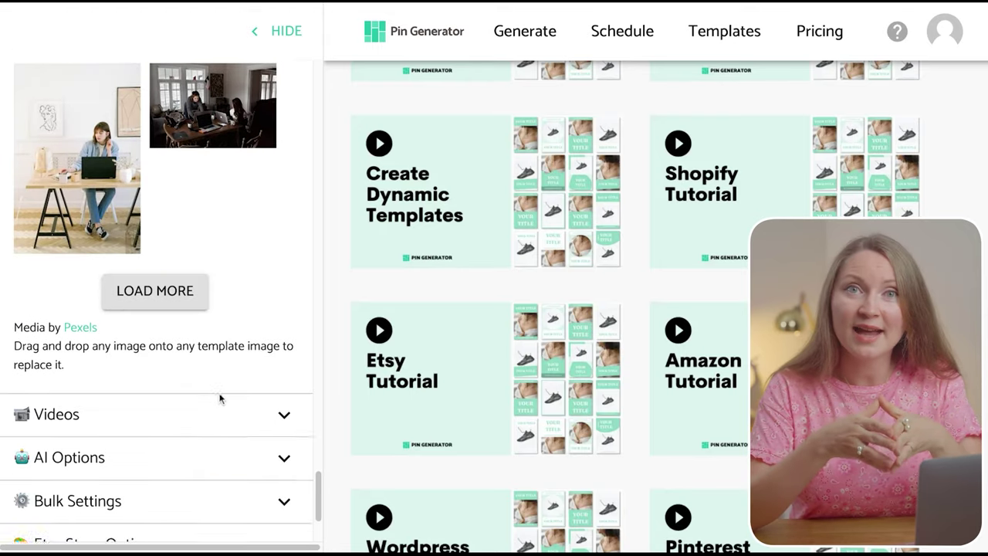
{"action": "left_click", "coordinate": [272, 358]}
{"action": "scroll", "coordinate": [270, 382], "scroll_direction": "down", "scroll_amount": 4}
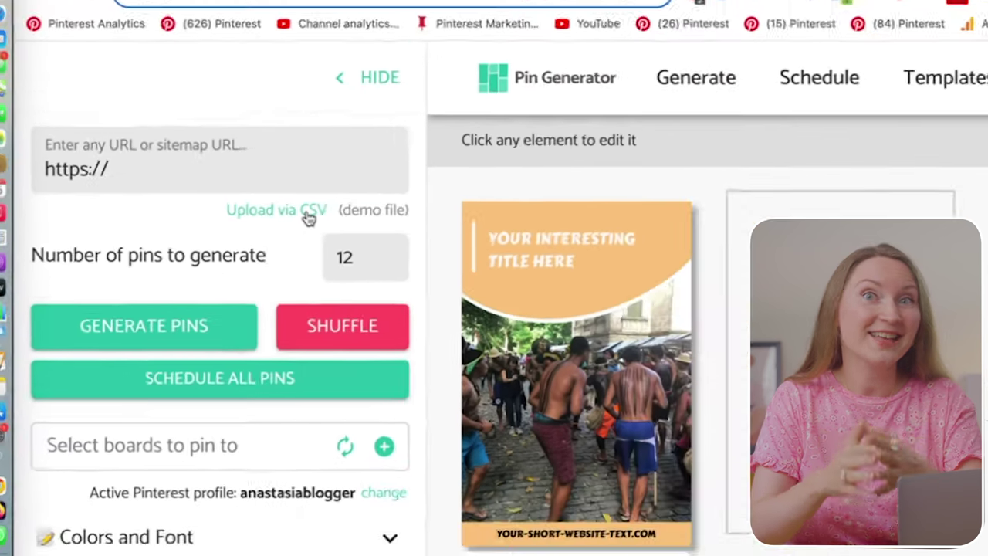
Download the demo CSV file csv-upload-demo-file-pin-generator from the Upload via CSV option.
{"action": "left_click", "coordinate": [359, 222]}
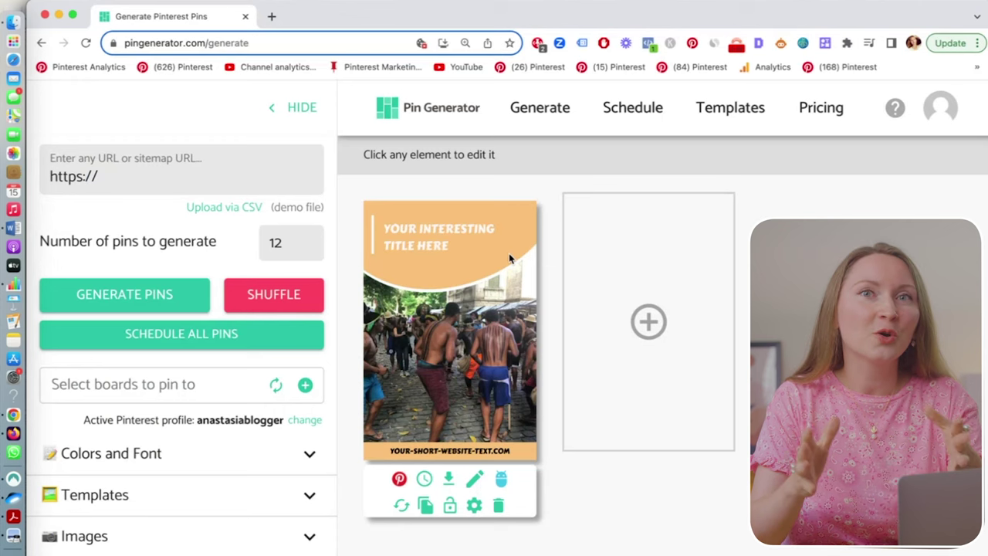
{"action": "left_click", "coordinate": [298, 211]}
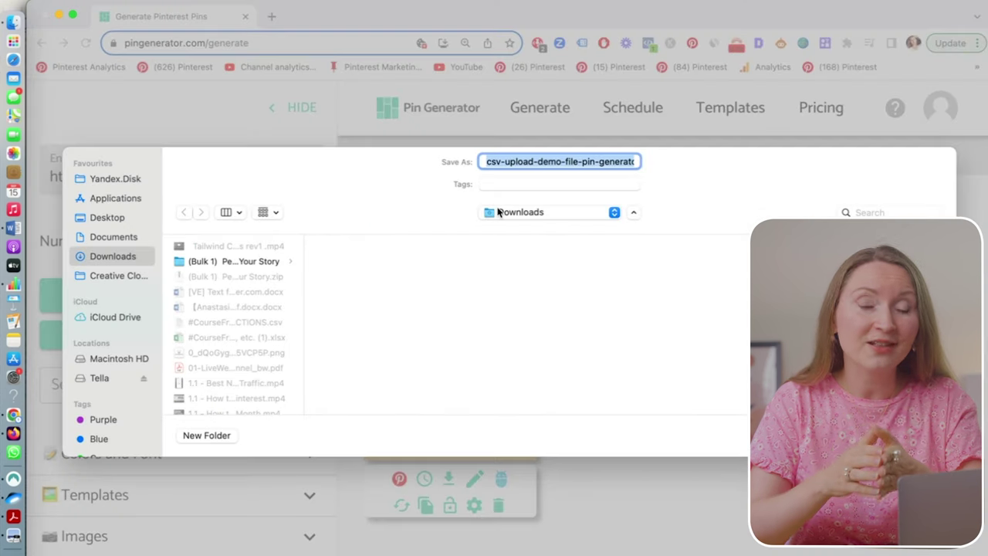
Save the demo CSV to Downloads, open it in Numbers, and scroll across its columns.
{"action": "key", "text": "Return"}
{"action": "left_click", "coordinate": [767, 96]}
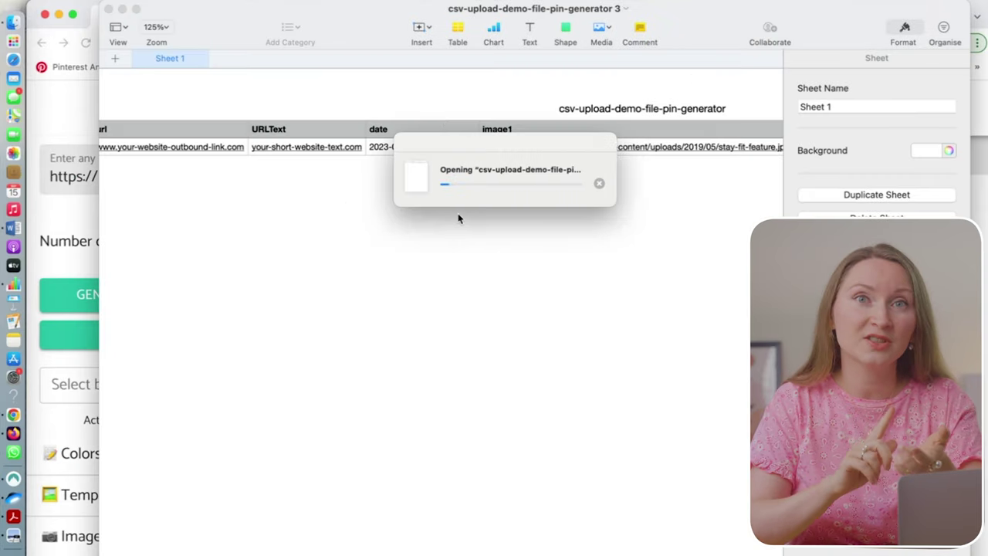
{"action": "left_click", "coordinate": [341, 146]}
{"action": "scroll", "coordinate": [342, 148], "scroll_direction": "right", "scroll_amount": 10}
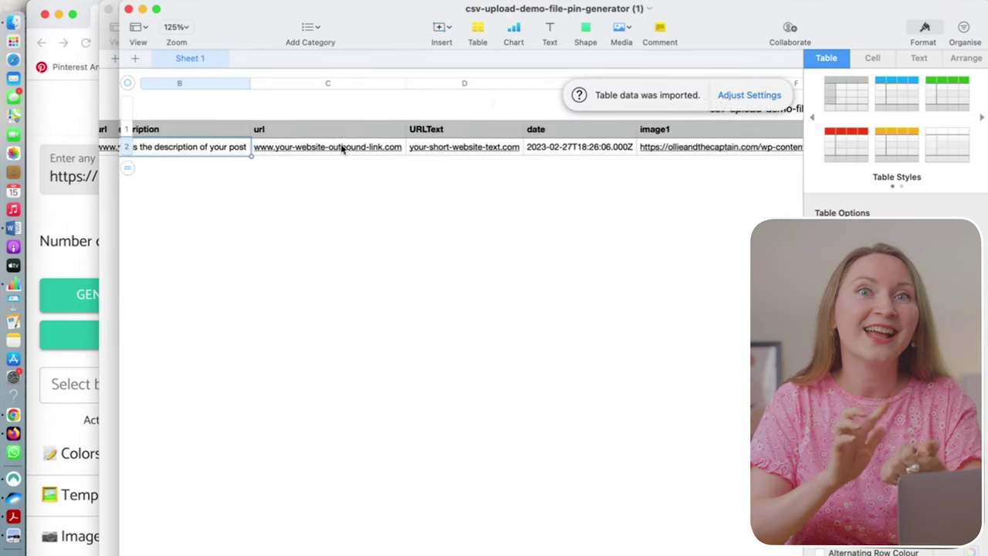
{"action": "scroll", "coordinate": [342, 148], "scroll_direction": "right", "scroll_amount": 10}
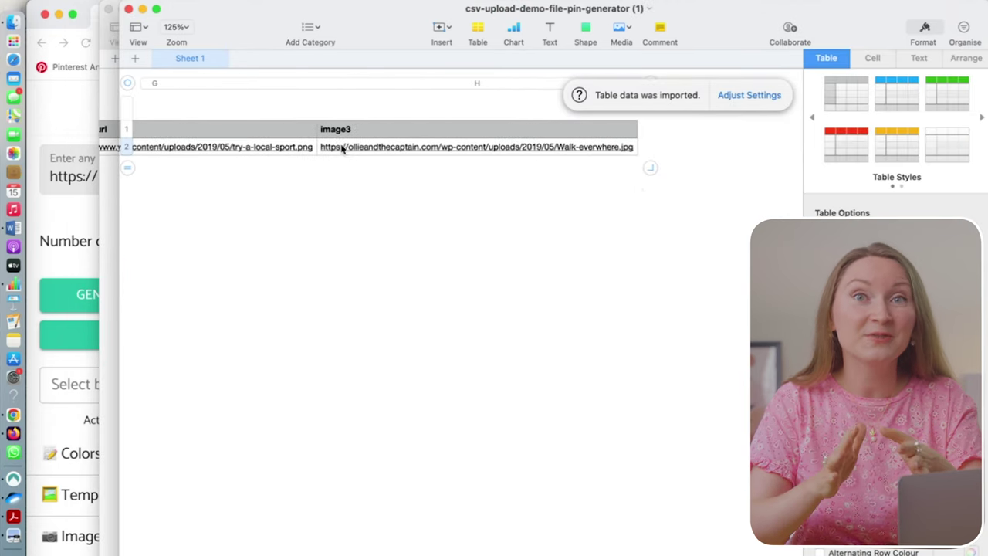